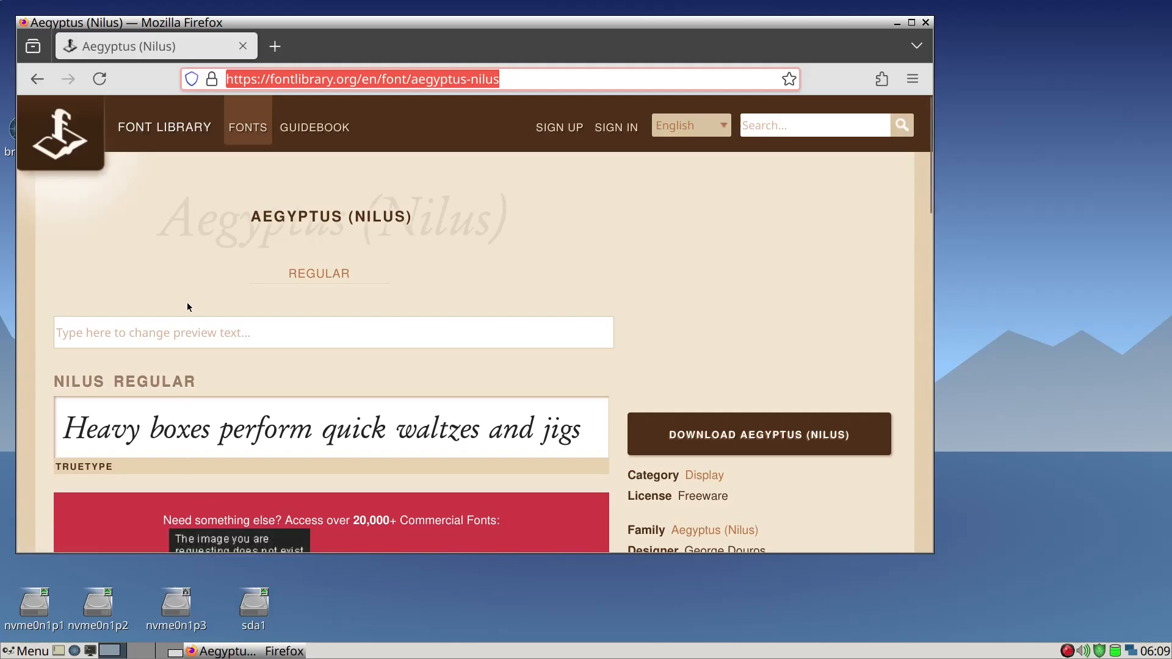
Recheck the search results for the nilus font and download the Aegyptus (Nilus) archive from its Font Library page
click(38, 79)
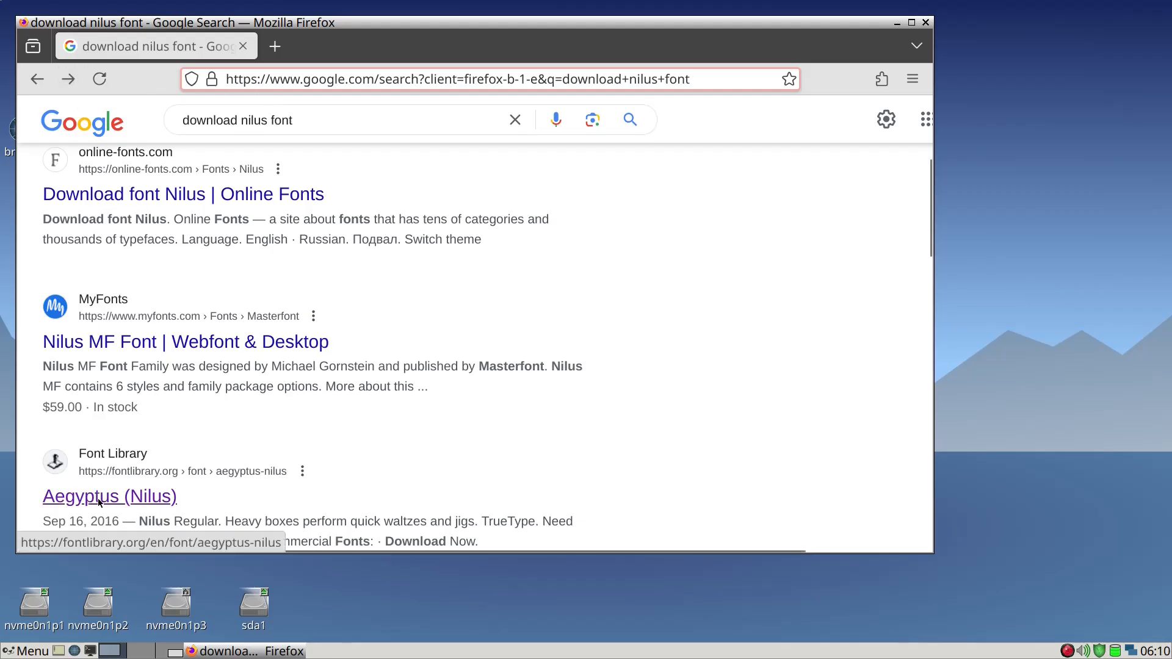
click(75, 81)
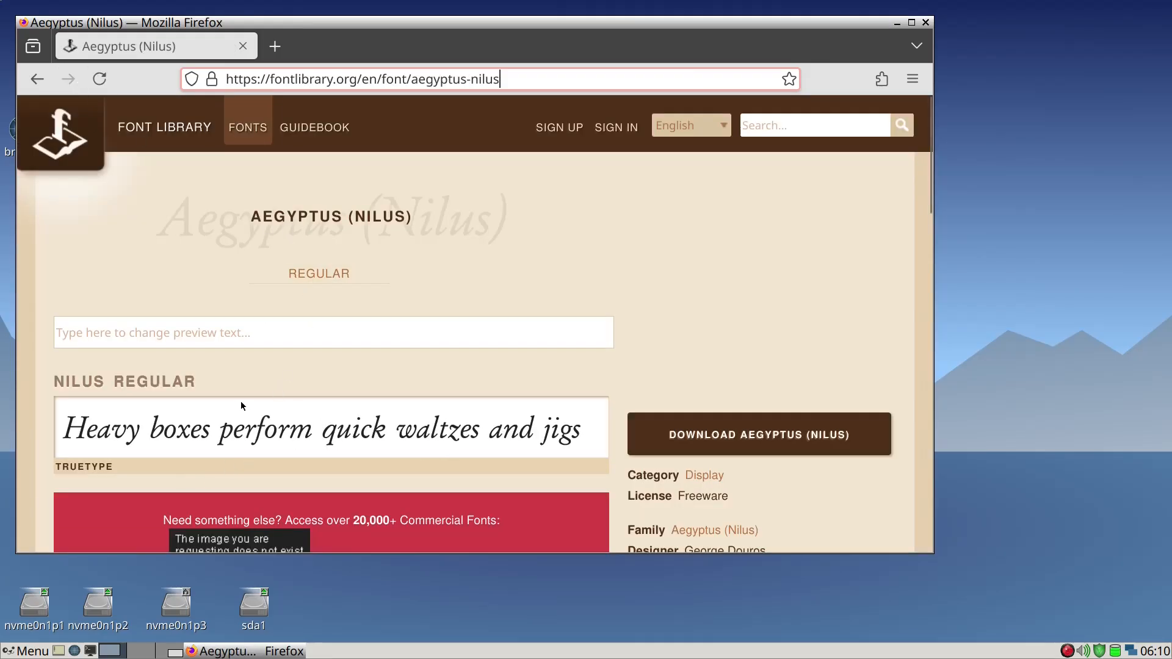
click(733, 437)
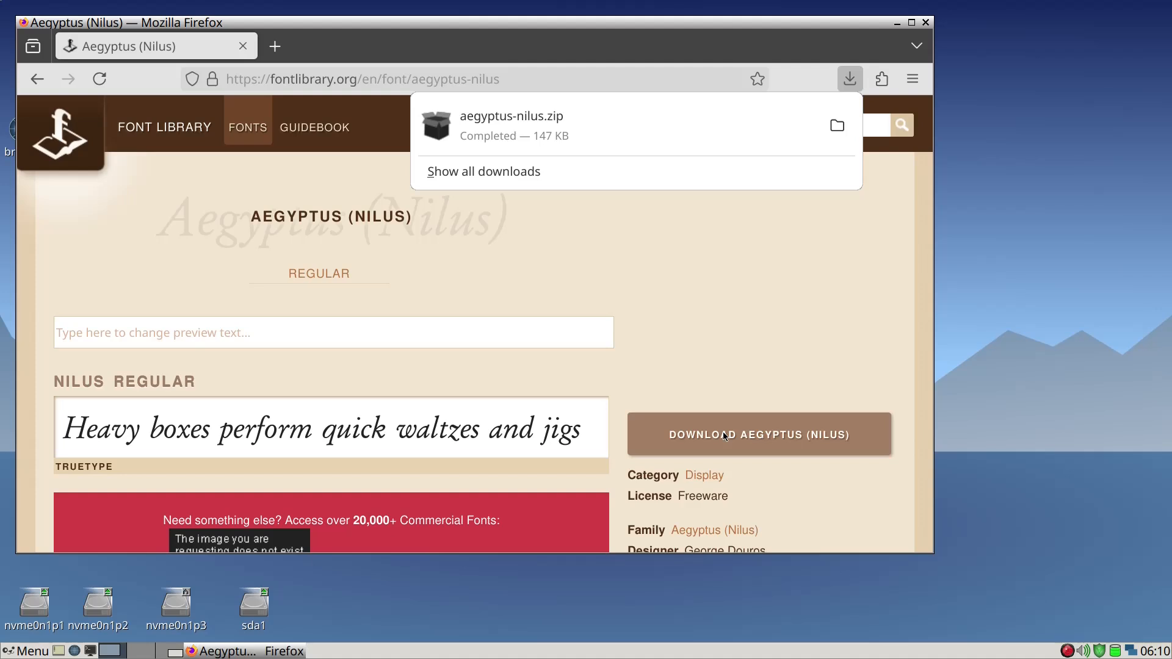
Open /root/Downloads/ in the rox file manager through a run command and close the browser
key(alt+F2)
text(rox)
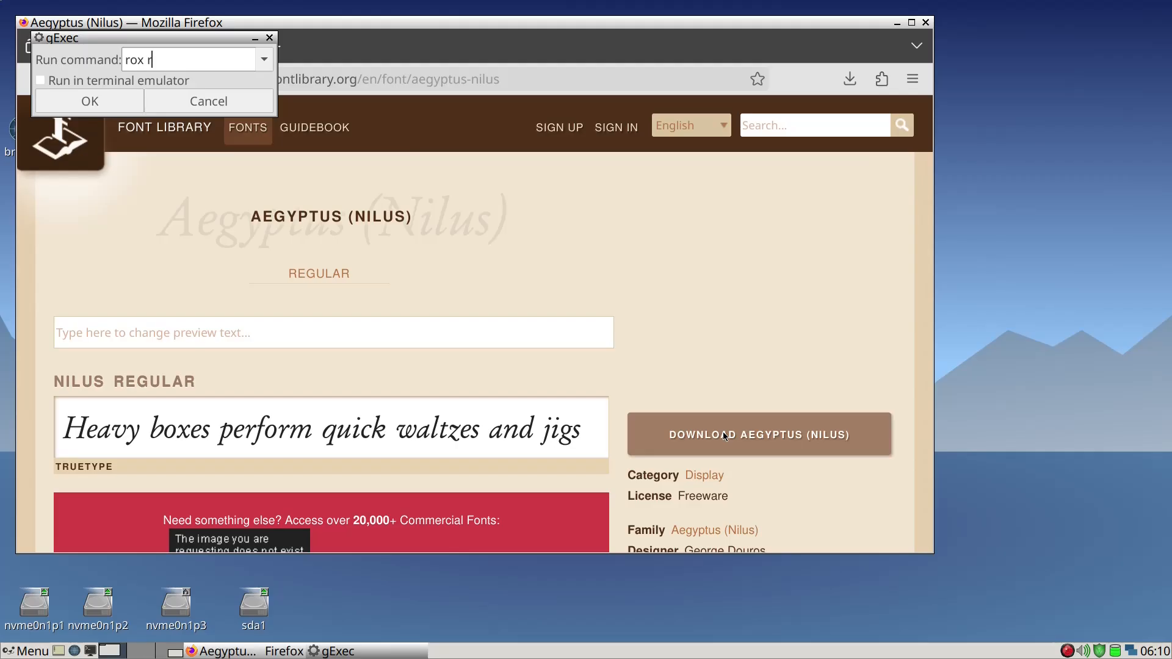
text( /root/Downloads/)
key(Return)
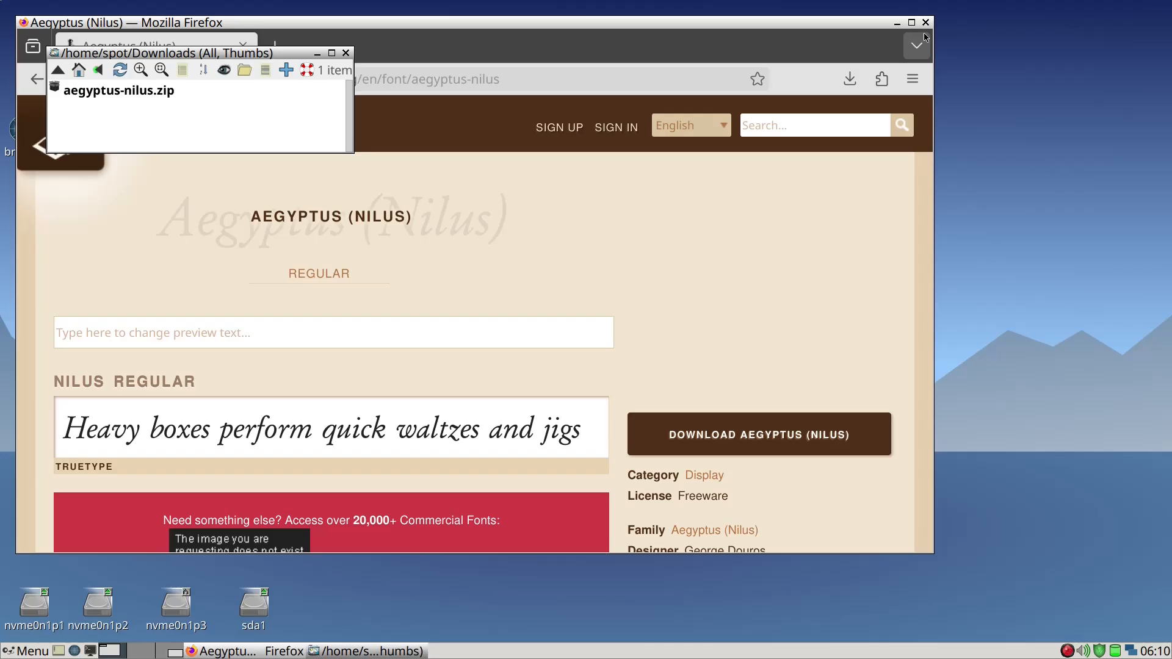
click(926, 23)
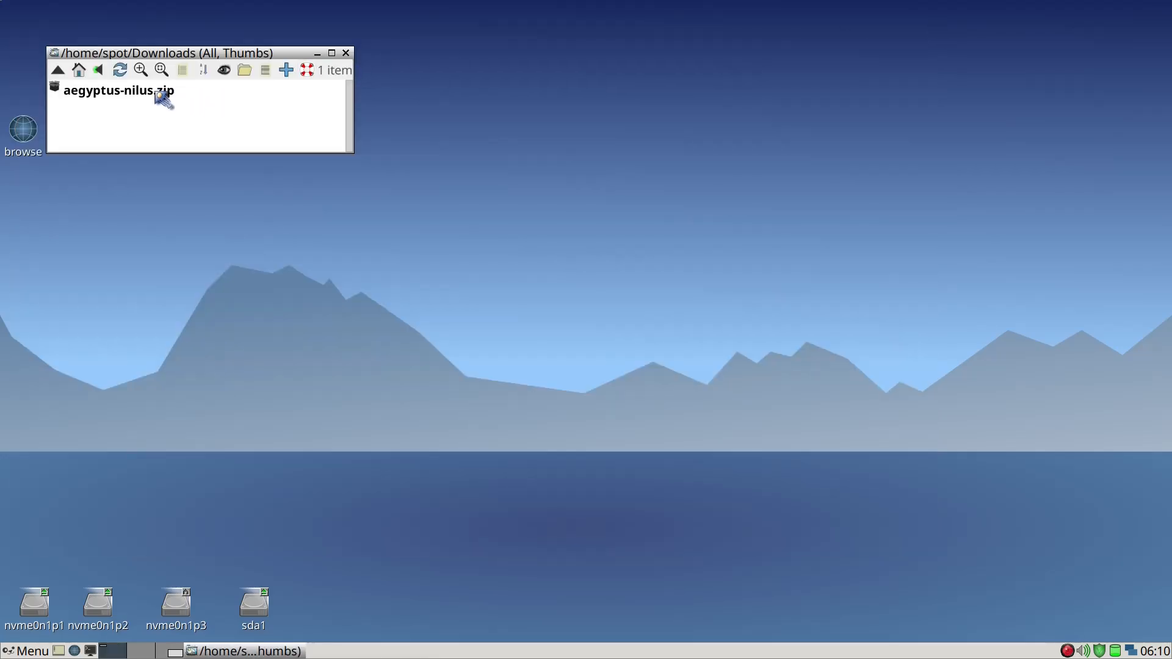
Extract aegyptus-nilus.zip with pExtract into the Downloads folder without a subfolder, and move the file window clear of the desktop icons
right_click(164, 98)
mouse_move(162, 94)
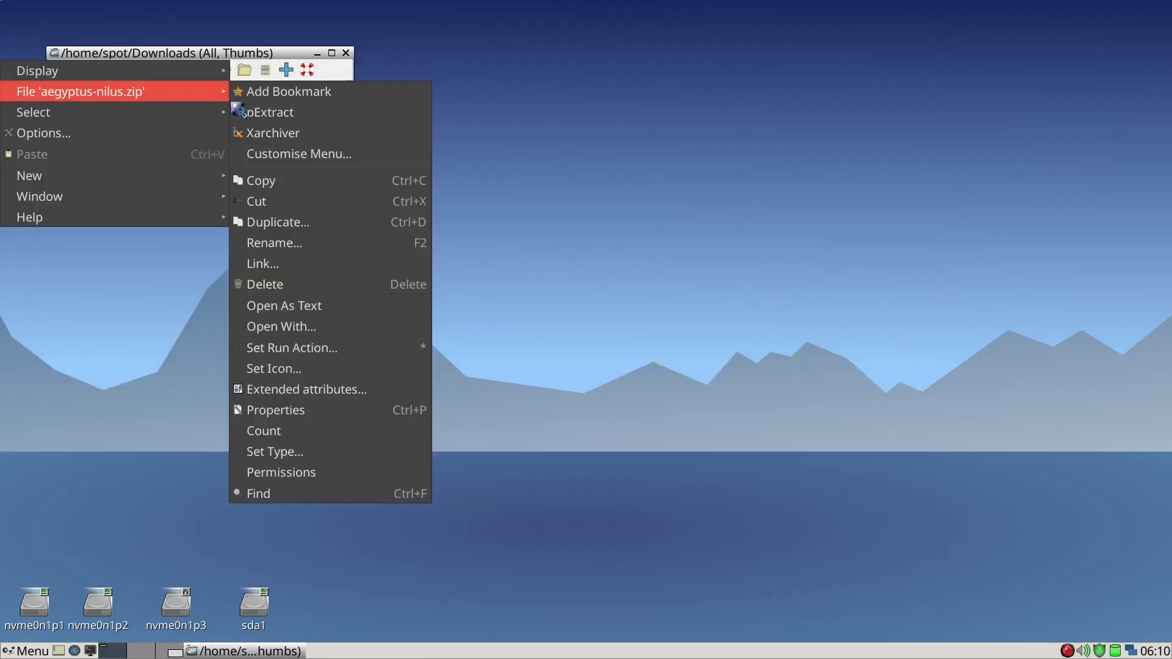
click(268, 120)
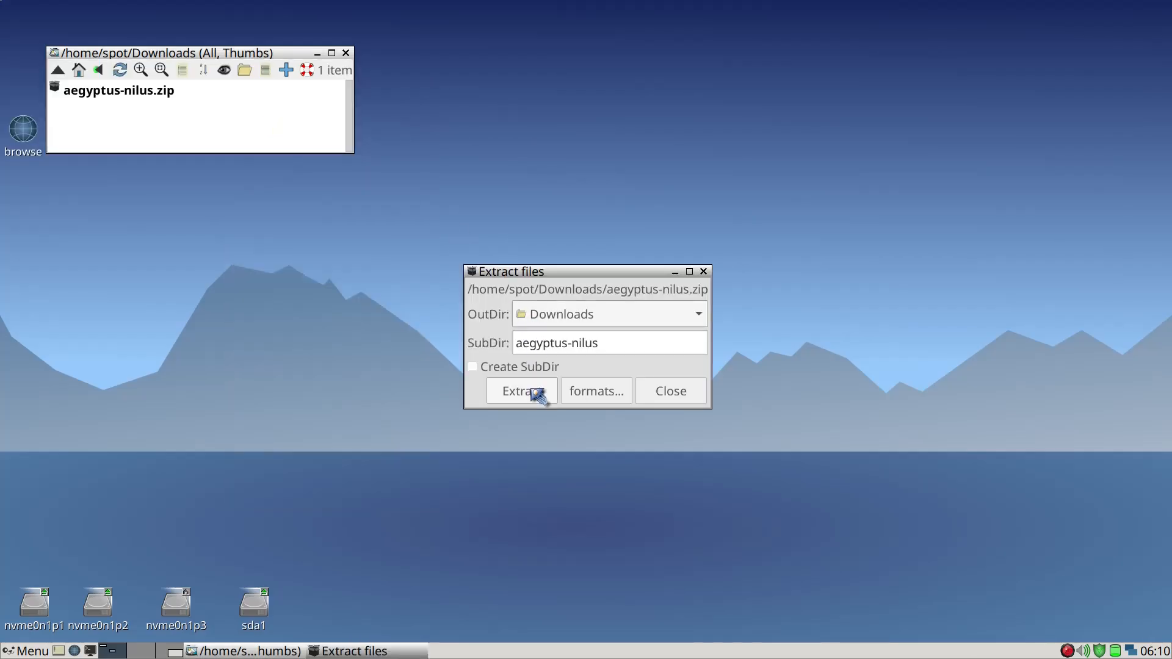
click(523, 391)
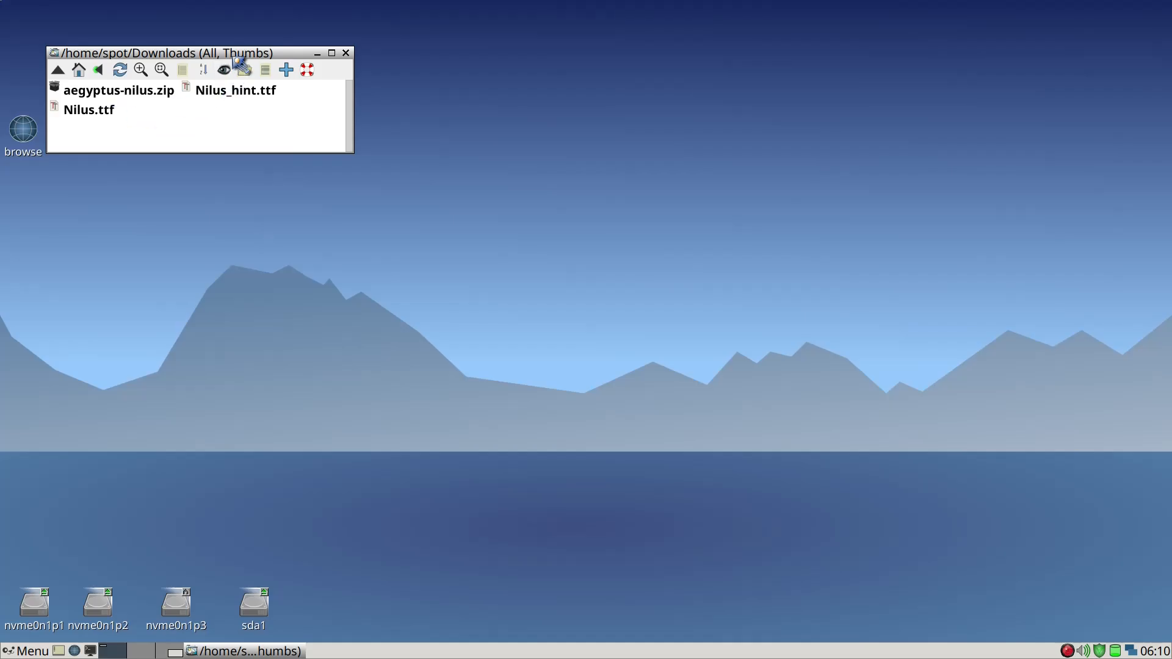
drag(238, 61, 272, 213)
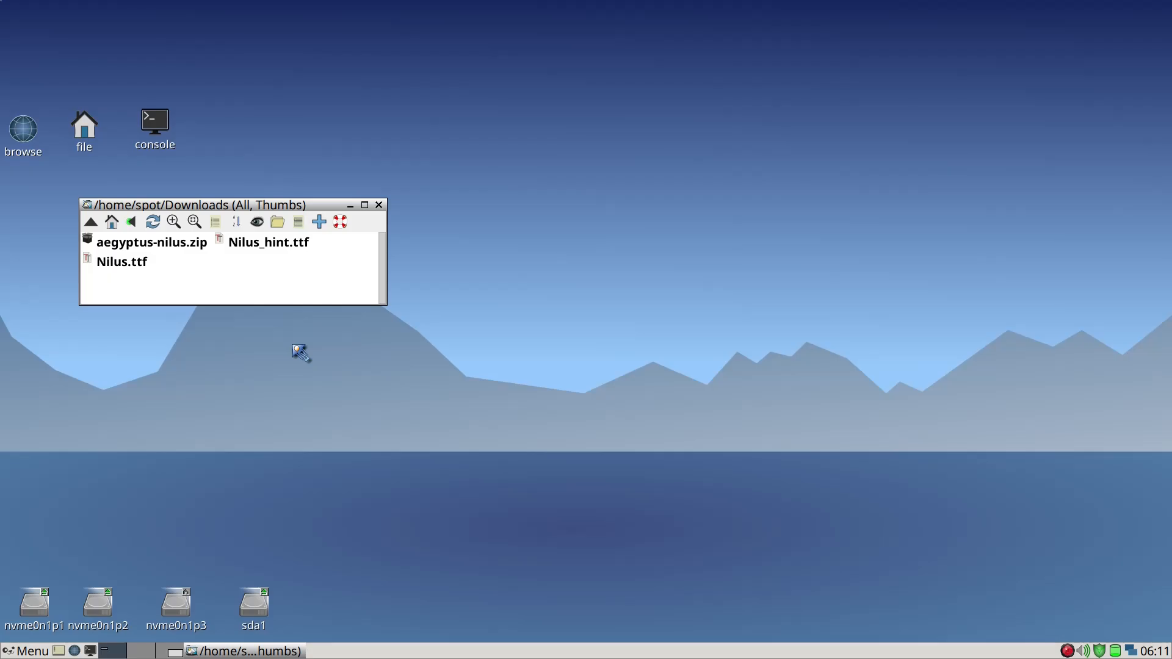
Start lxterminal and search /usr for all "*.ttf" files, highlighting the truetype folder path in the output
key(alt+F2)
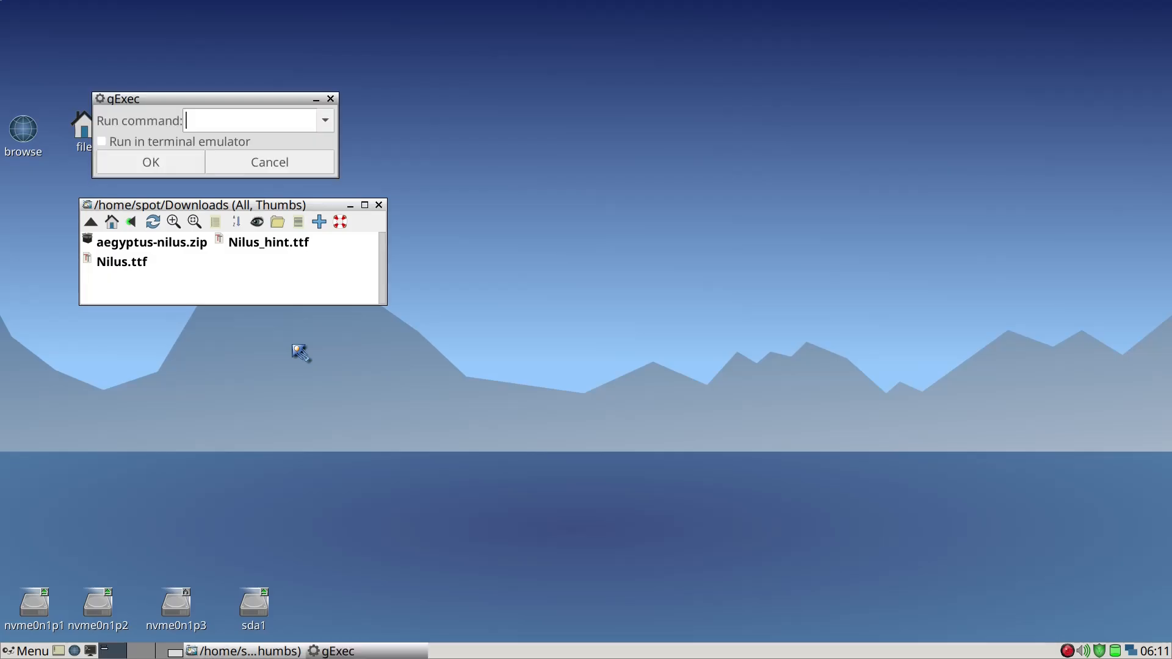
text(lxterminal)
key(Return)
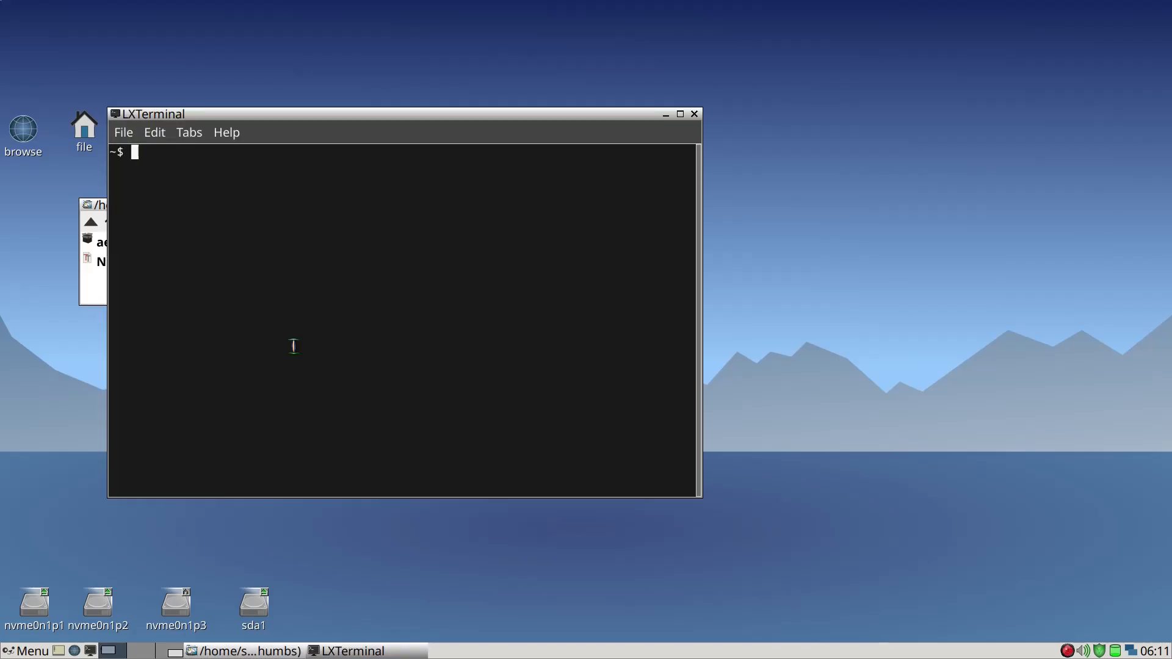
text(find /usr -iname )
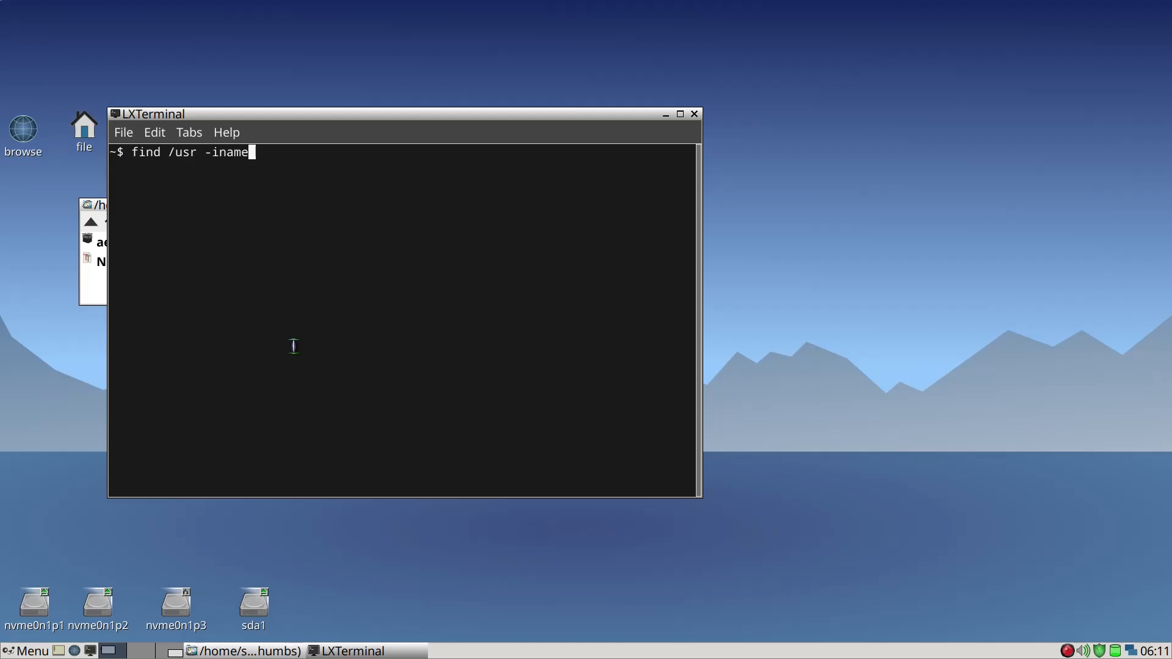
text("*.ttf")
key(Return)
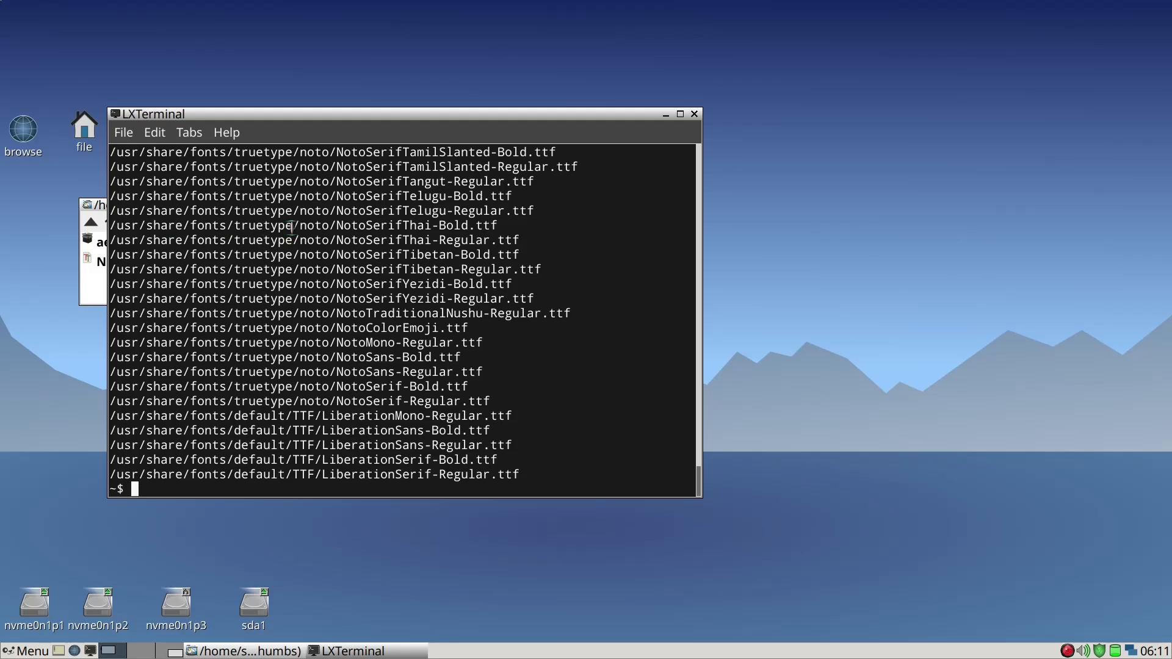
drag(291, 226, 110, 226)
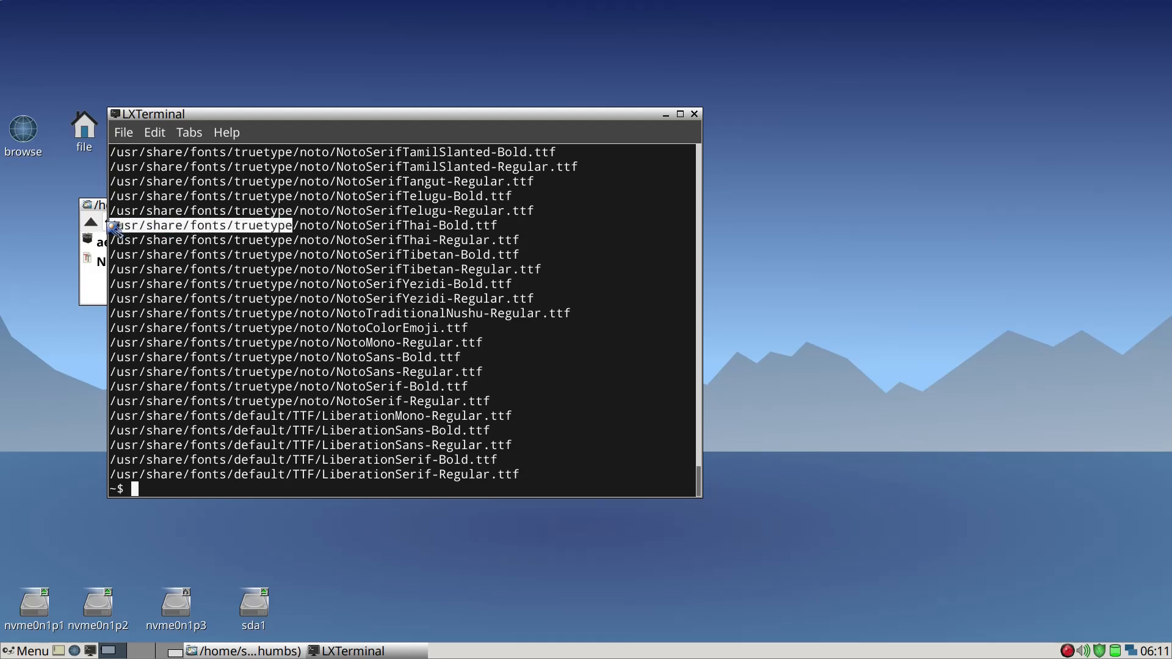
Move the terminal off the Downloads window, open /usr/share/fonts/truetype in rox from it and exit the terminal
drag(359, 116, 541, 66)
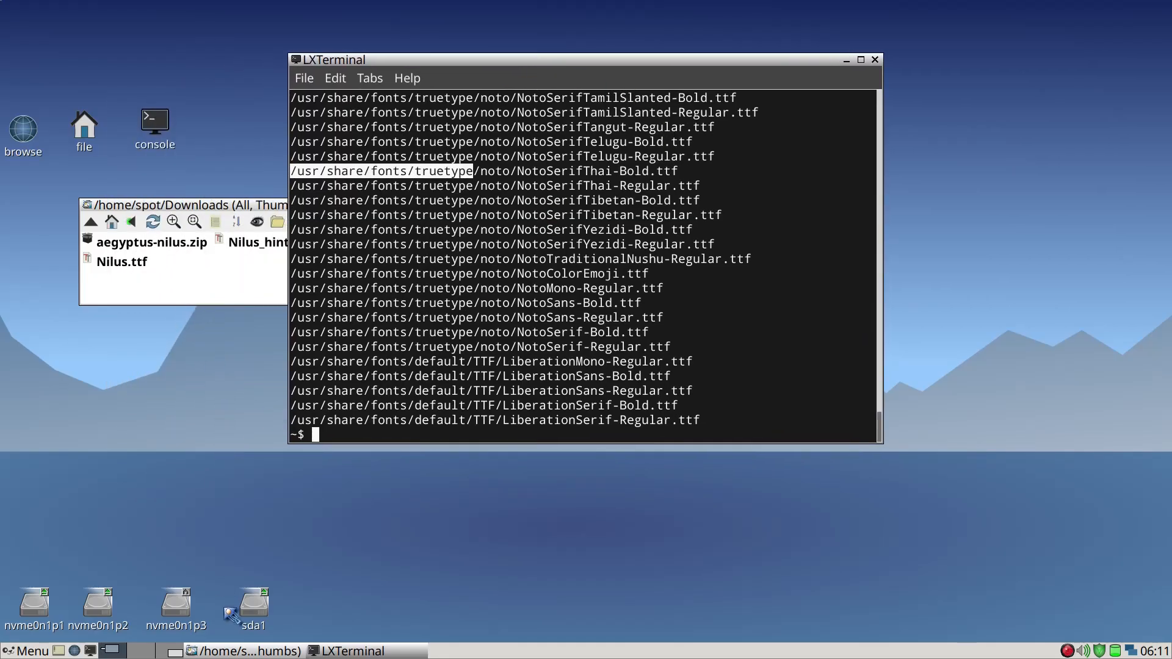
text(rox /usr)
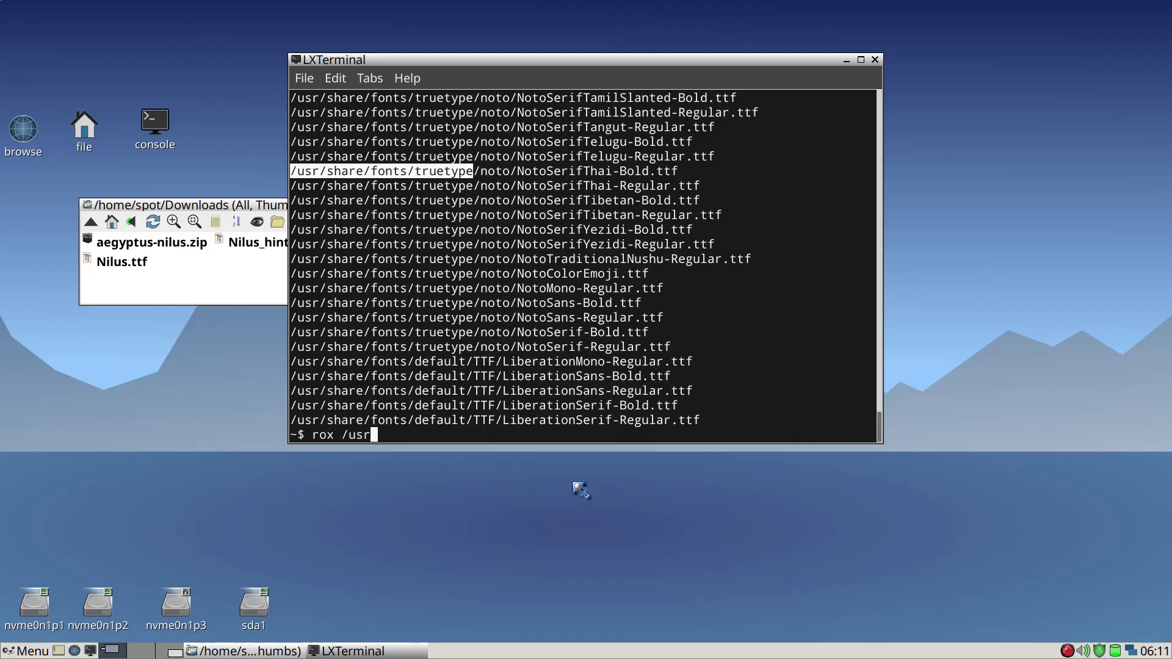
text(/share/fonts/true)
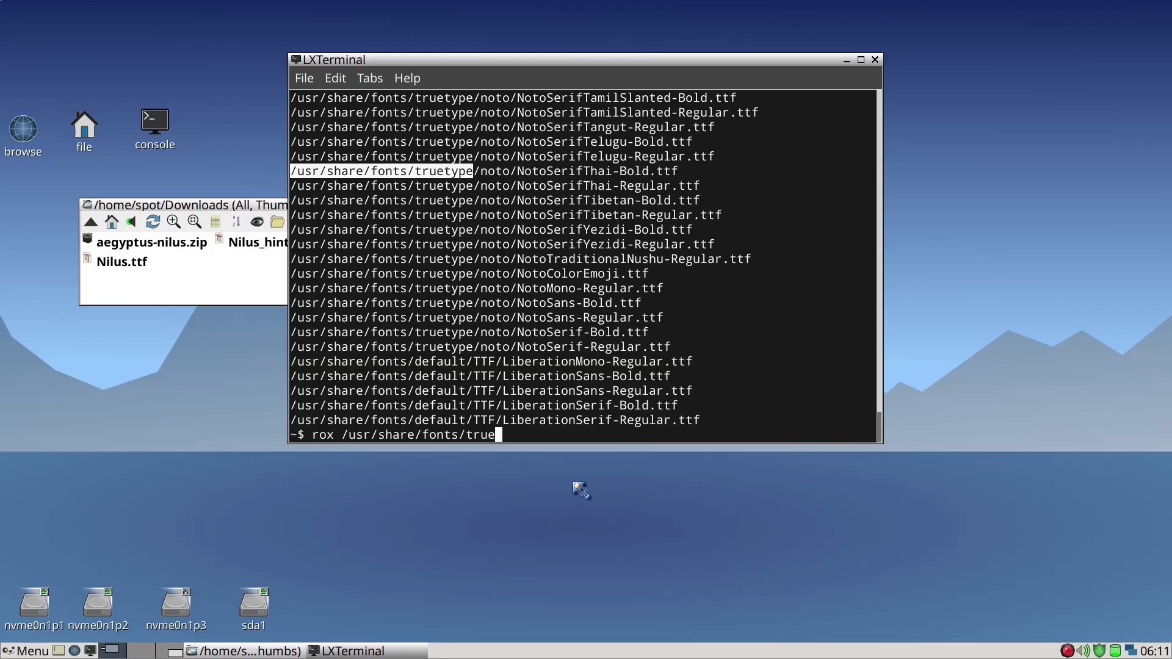
text(type & exit)
key(BackSpace)
key(BackSpace)
key(BackSpace)
key(BackSpace)
key(BackSpace)
text(& exit)
key(Return)
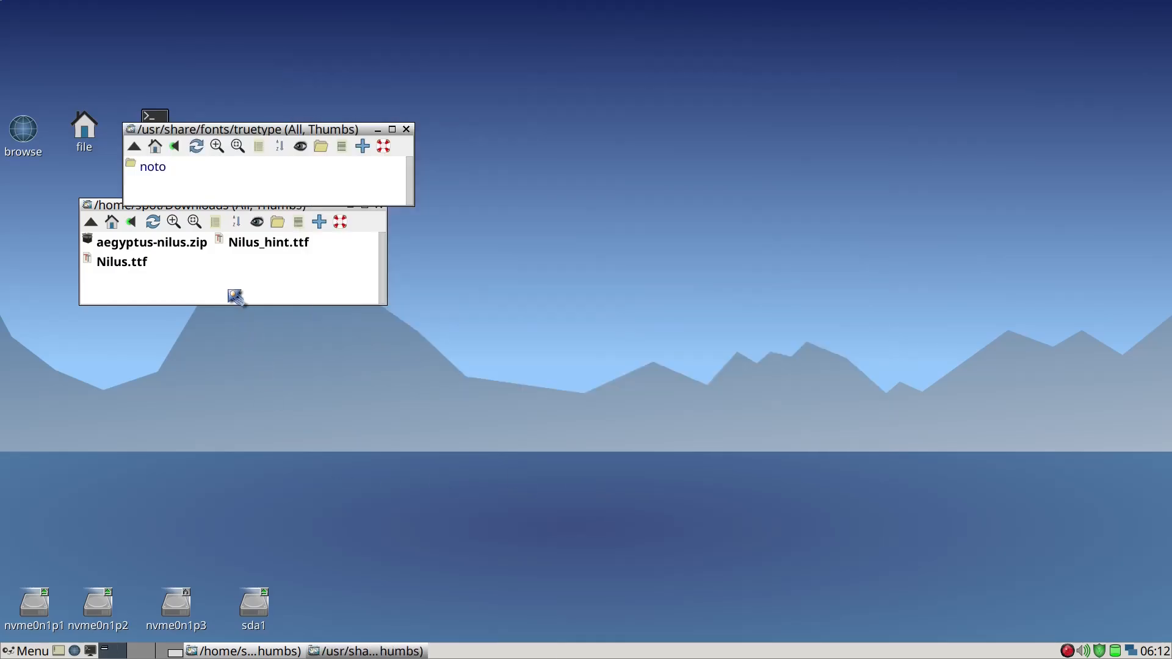
Place the truetype folder window clear of the Downloads window and create a new directory named nilus in it
drag(314, 128, 702, 98)
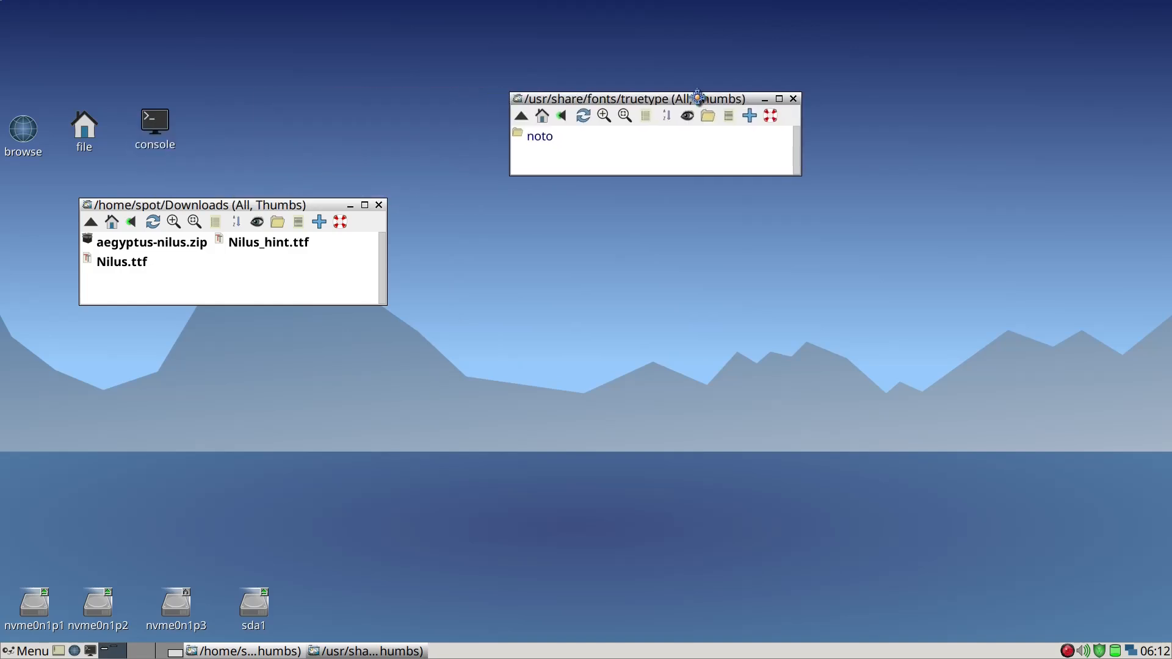
right_click(690, 166)
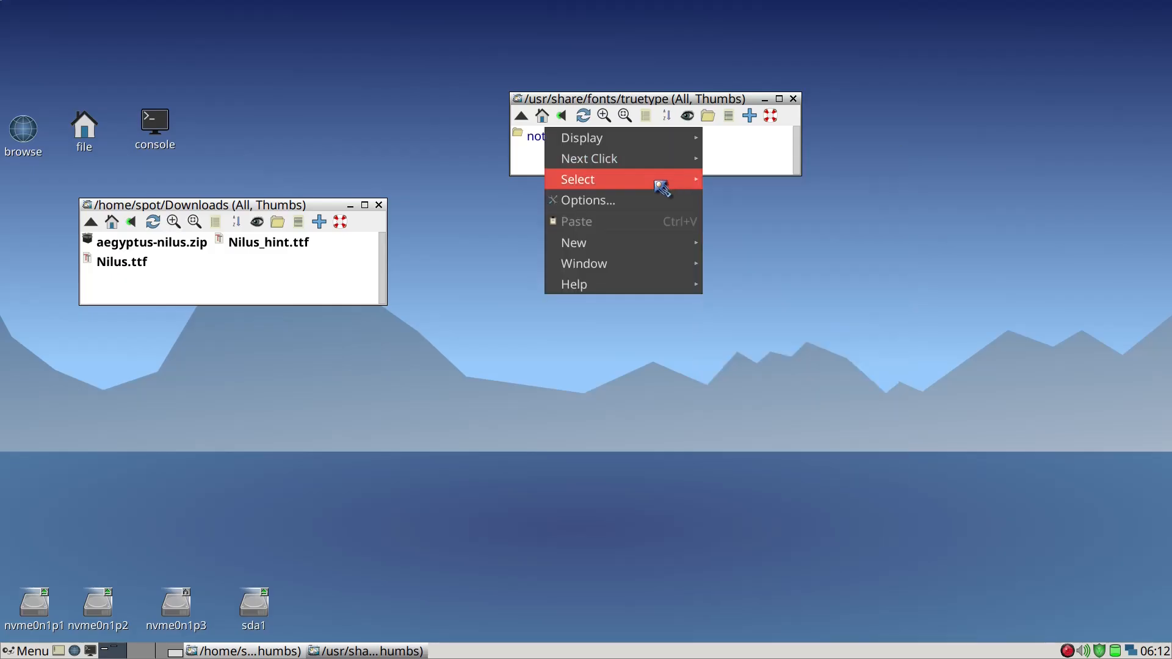
mouse_move(651, 243)
click(712, 244)
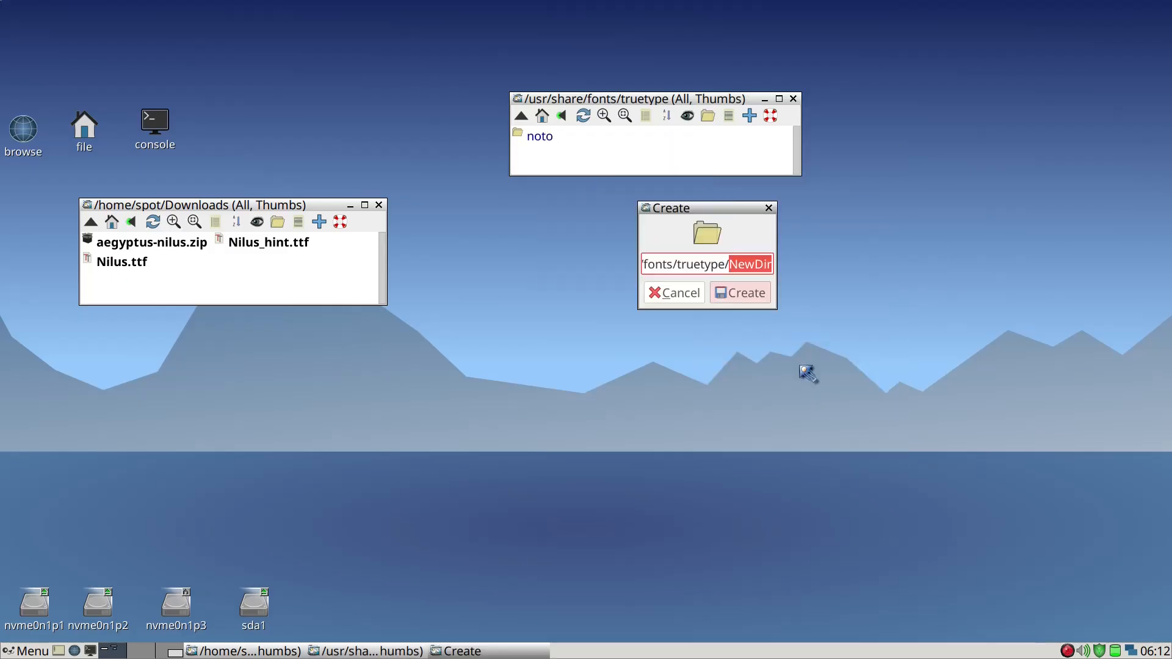
text(nilus)
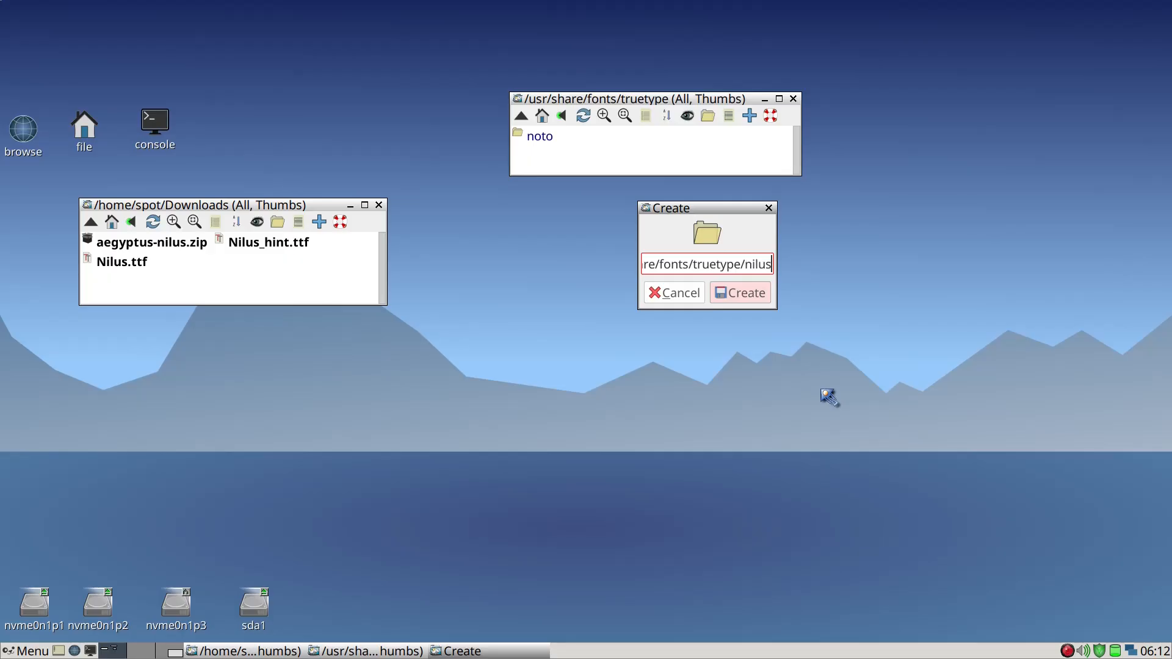
key(Return)
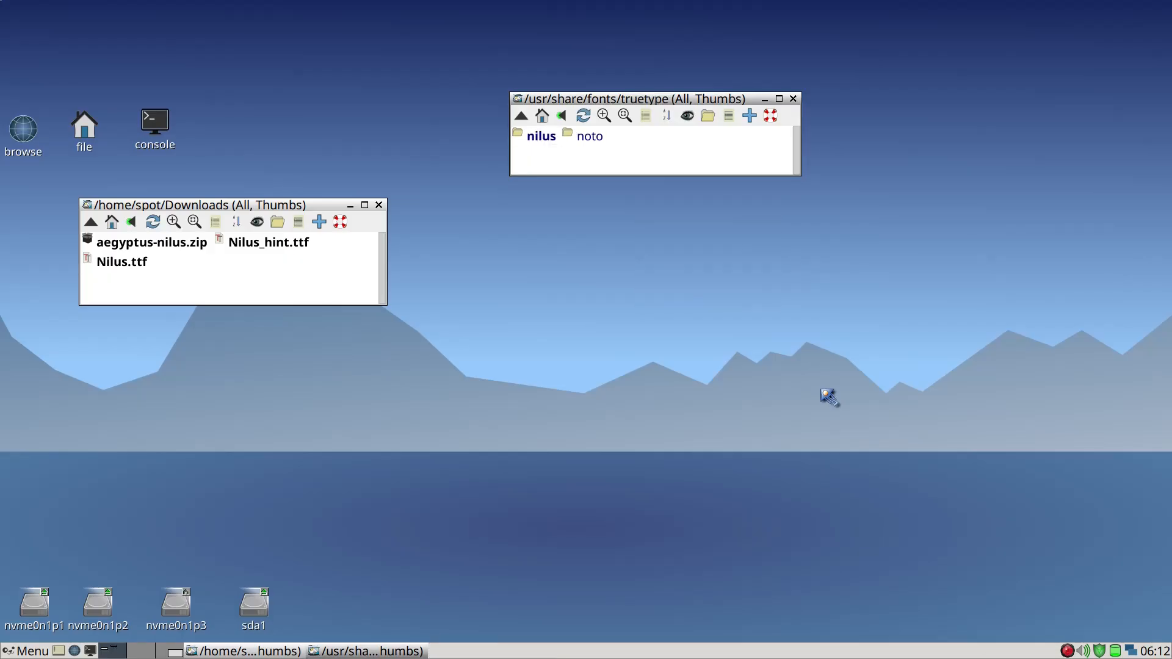
Move Nilus.ttf and Nilus_hint.ttf from Downloads into the new nilus folder
click(547, 140)
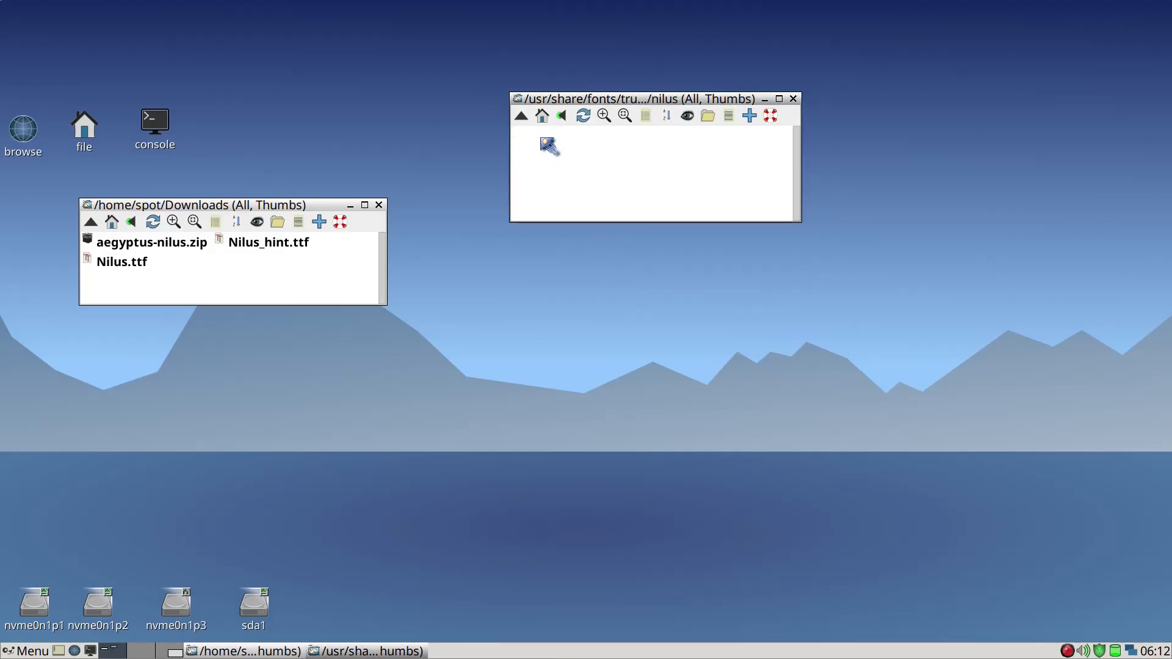
click(142, 265)
ctrl+click(232, 246)
drag(235, 248, 563, 183)
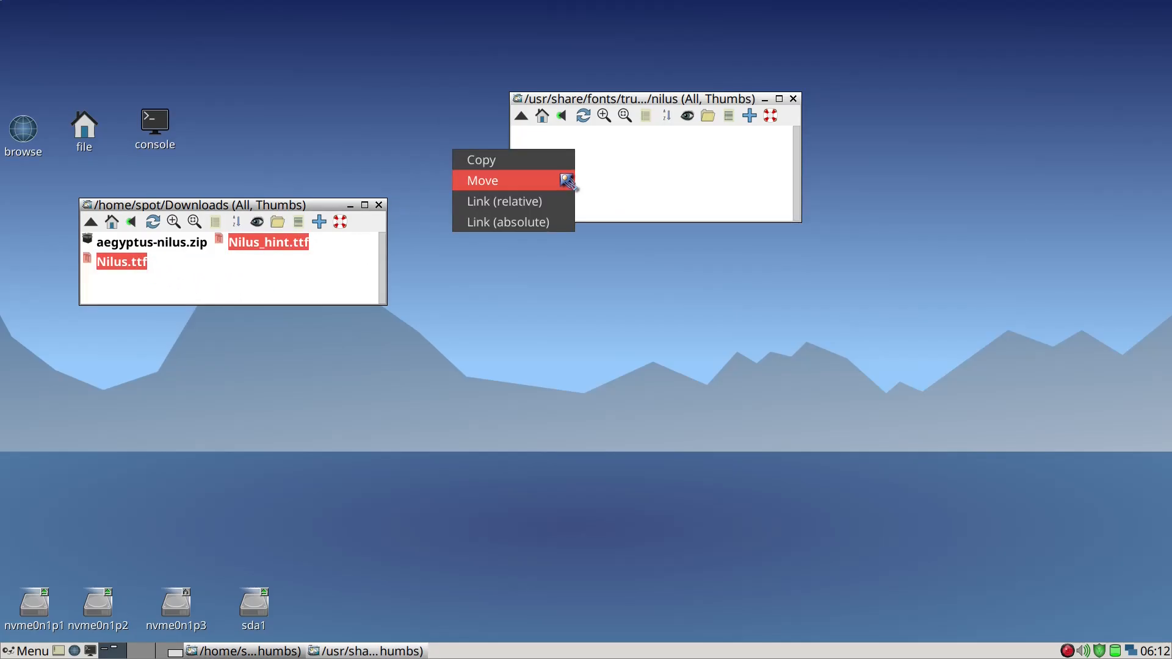
click(563, 182)
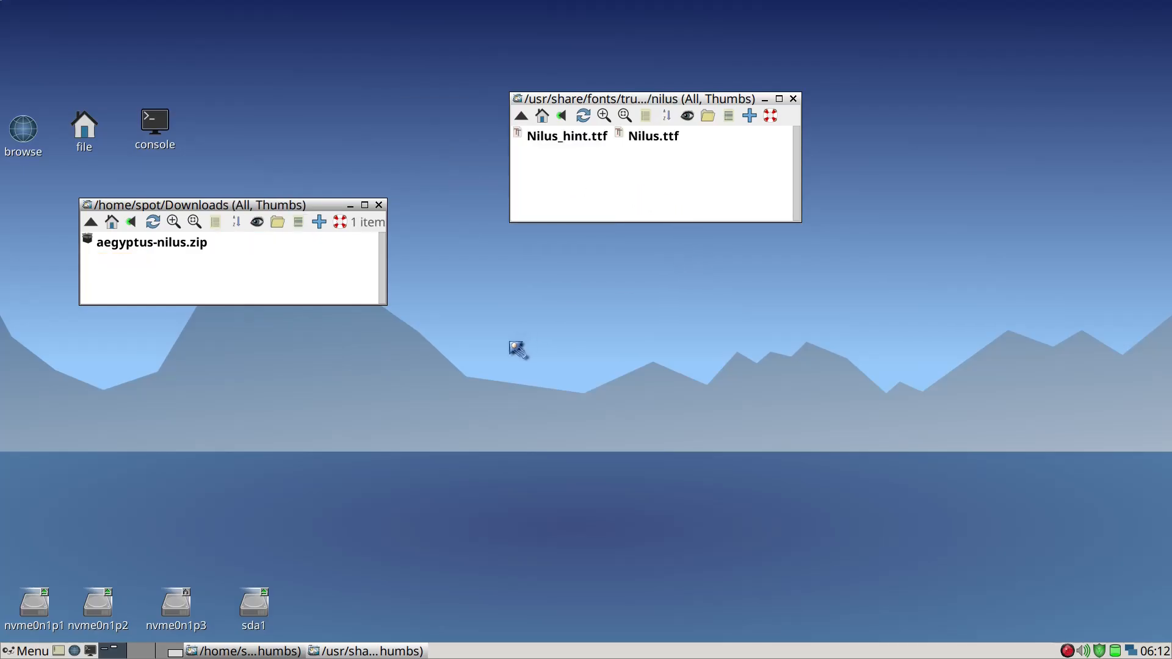
Reload the font cache in a new terminal with fc-cache -r and exit the terminal
click(160, 149)
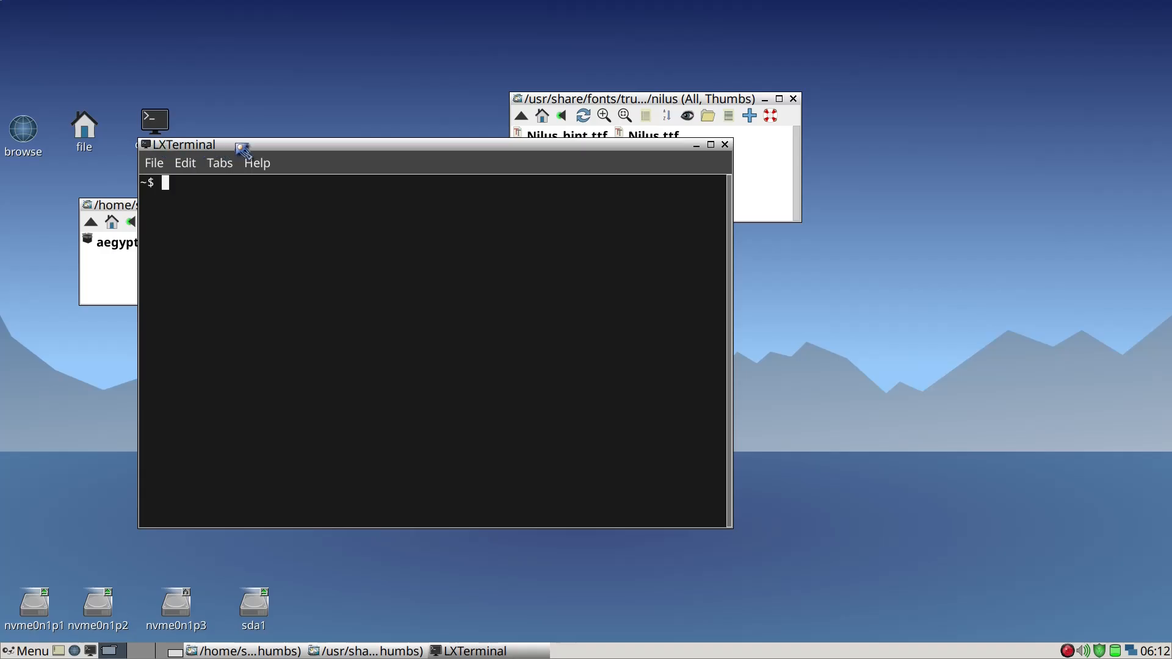
drag(246, 145, 356, 195)
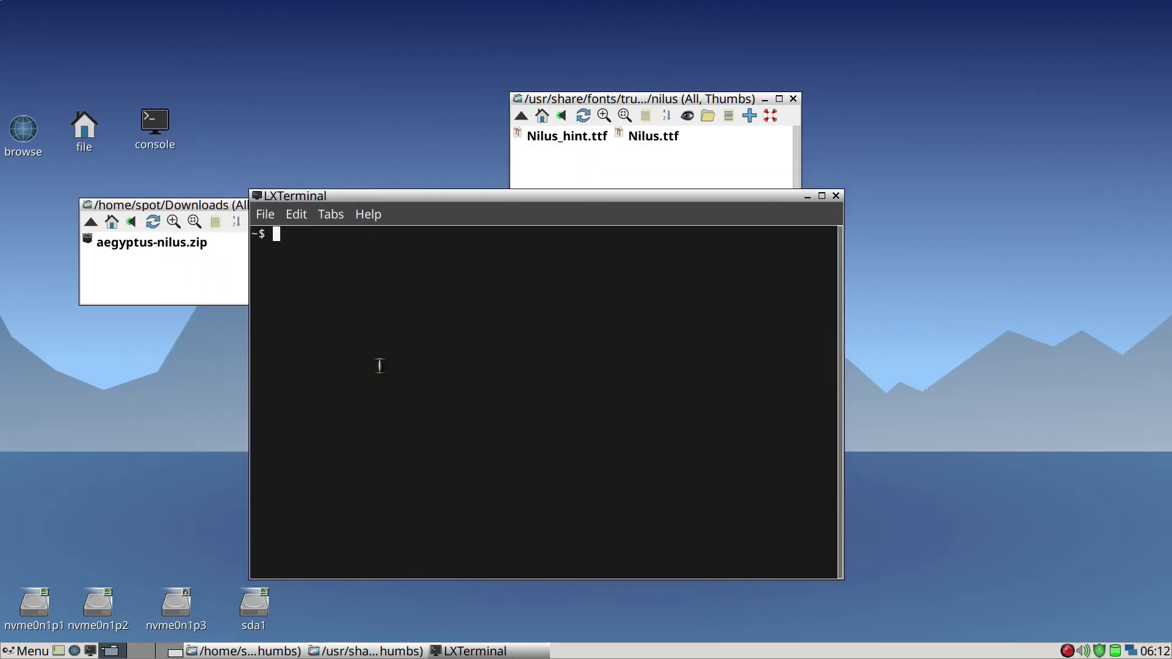
text(fc-cach)
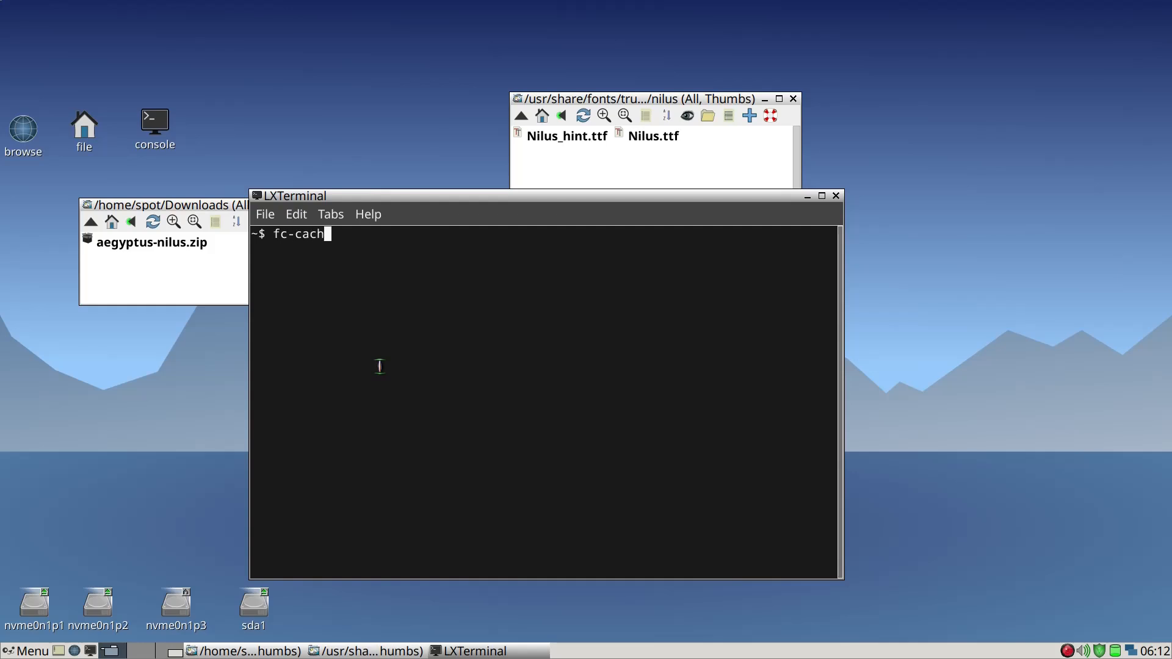
text(e -r)
key(Return)
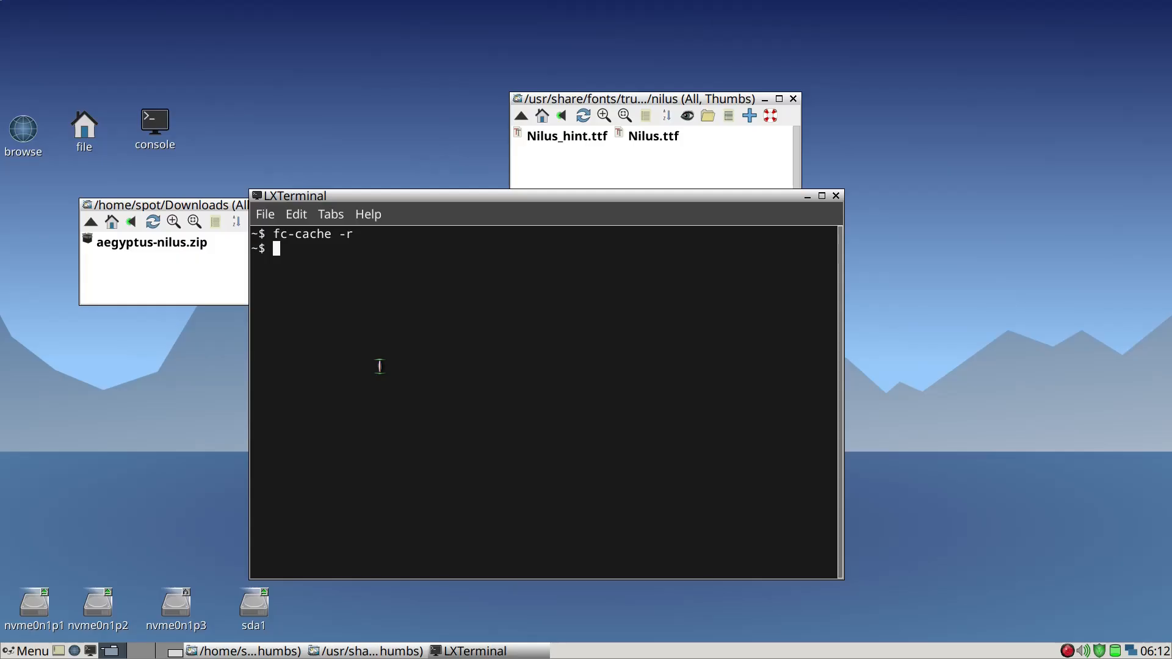
text(exit)
key(Return)
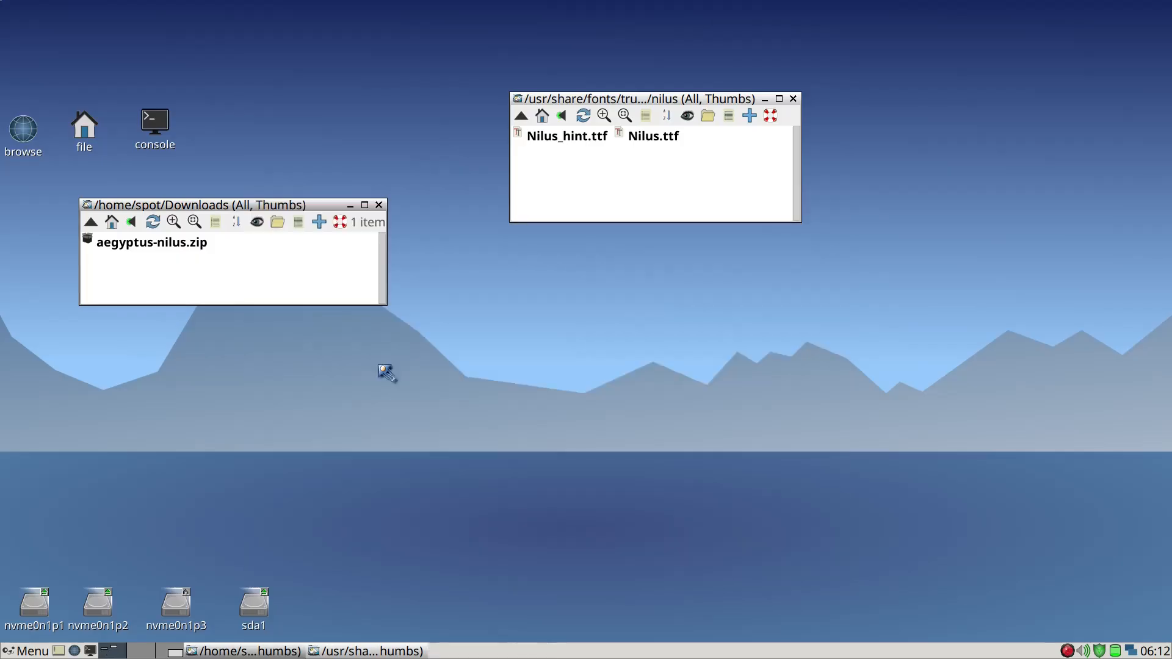
Close both file manager windows and the utube.txt notes open in Geany
key(alt+F4)
key(alt+F4)
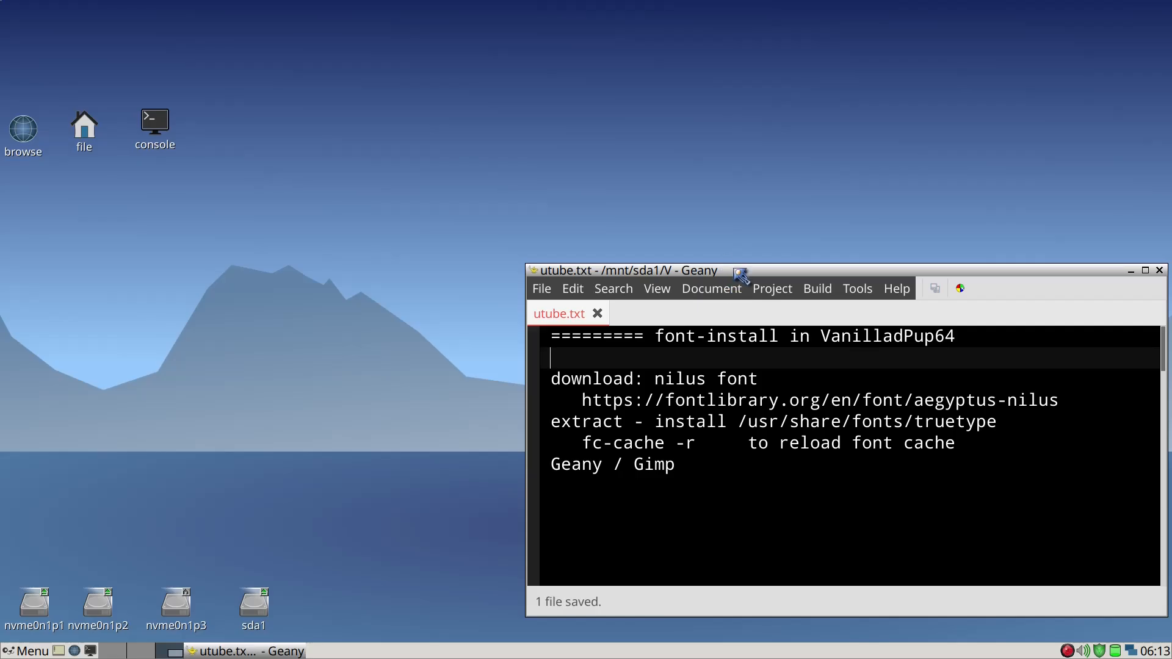
click(1160, 270)
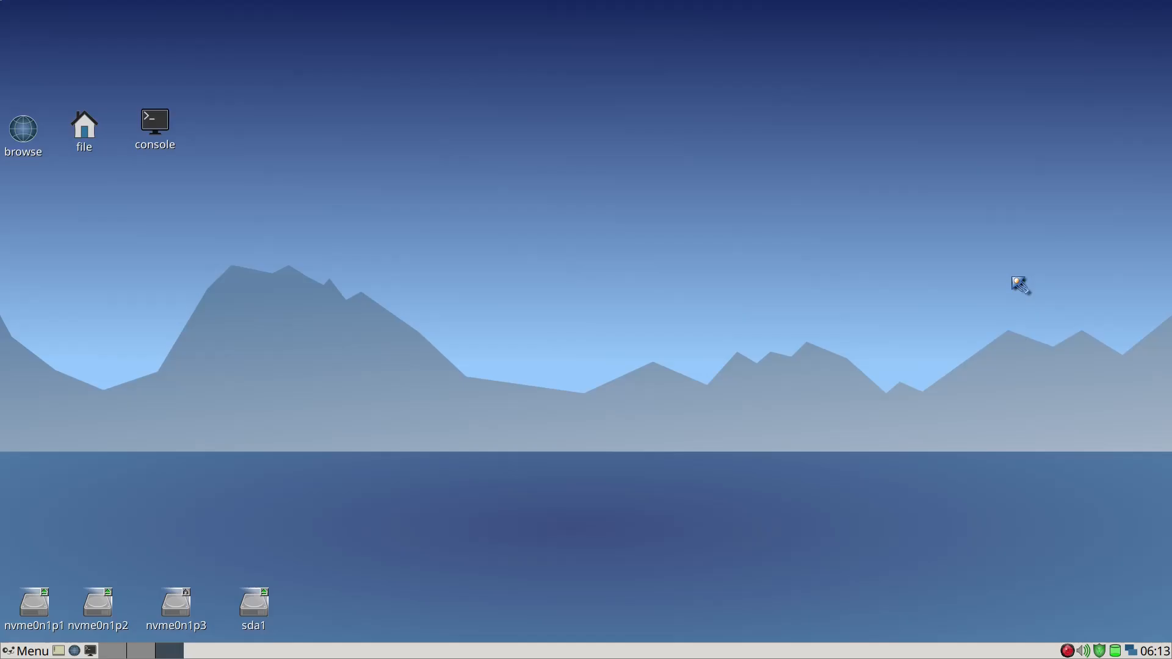
Launch Geany with the run-command dialog and create a new empty document in it
key(alt+F2)
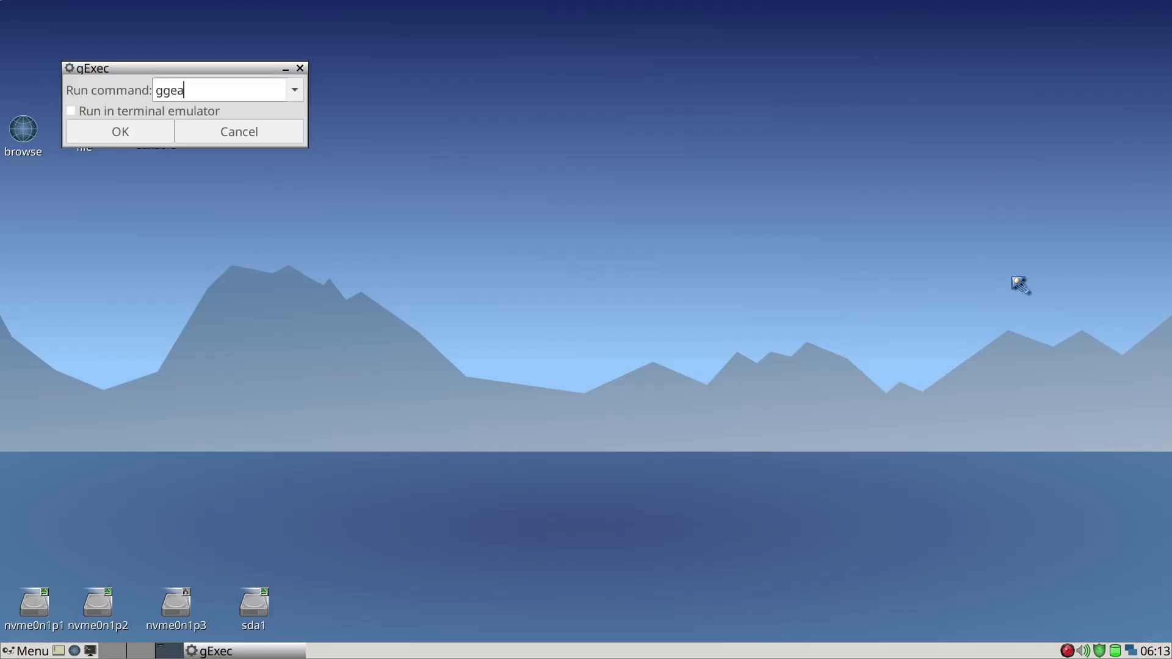
text(geany)
key(Return)
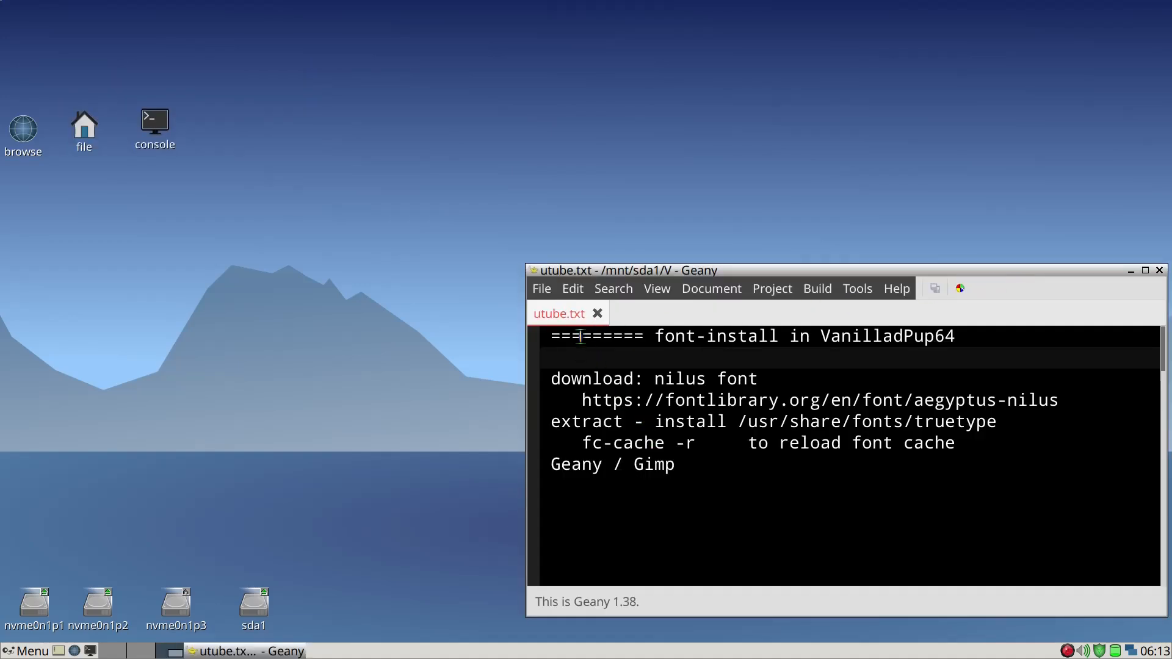
click(542, 289)
mouse_move(549, 300)
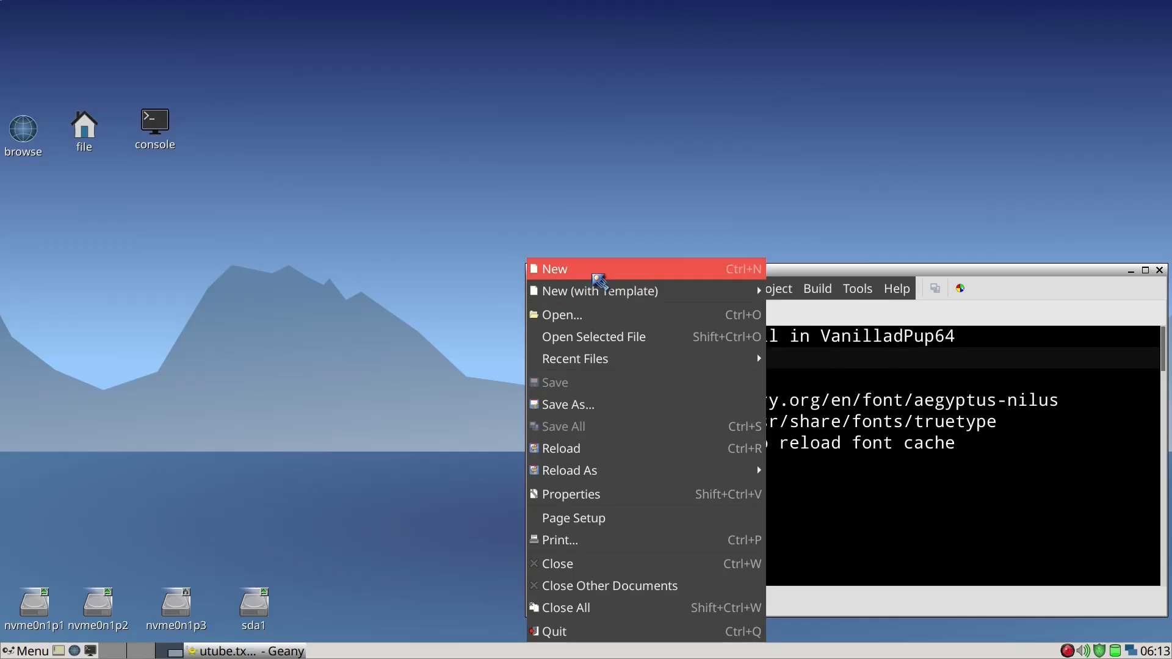
click(597, 270)
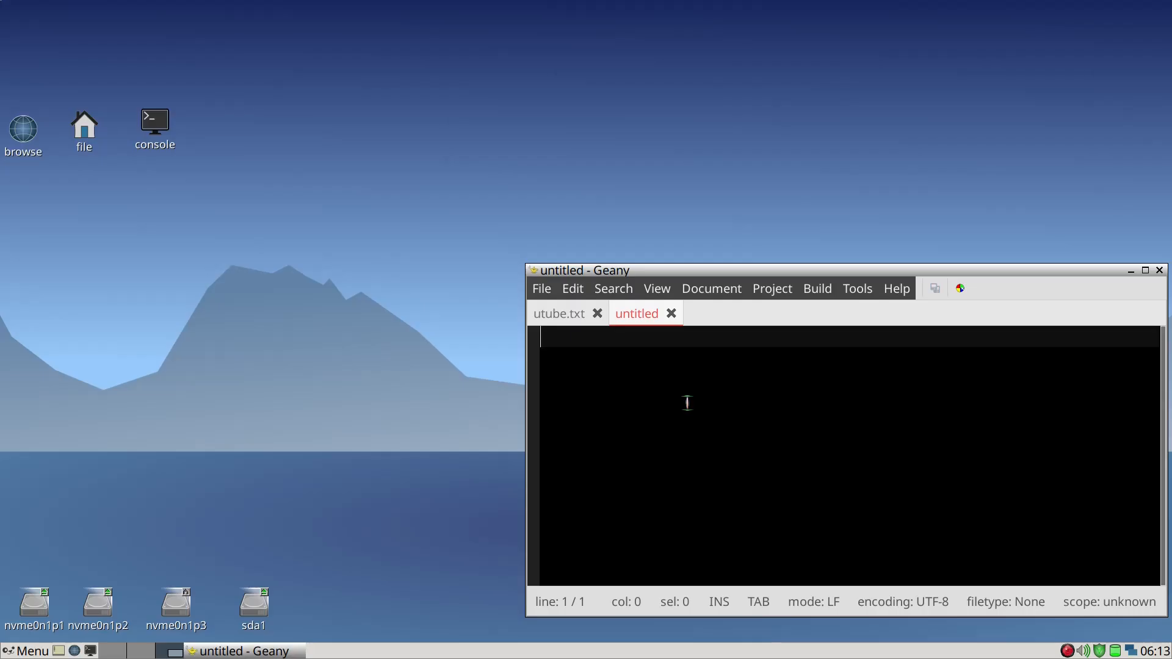
click(549, 290)
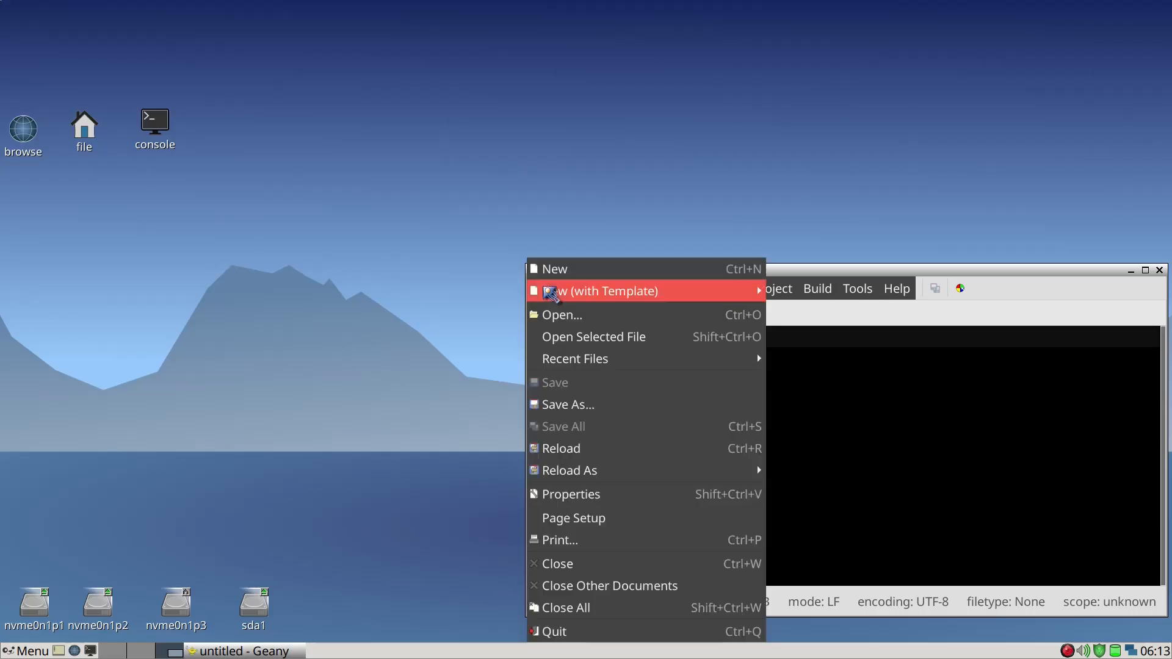
mouse_move(551, 293)
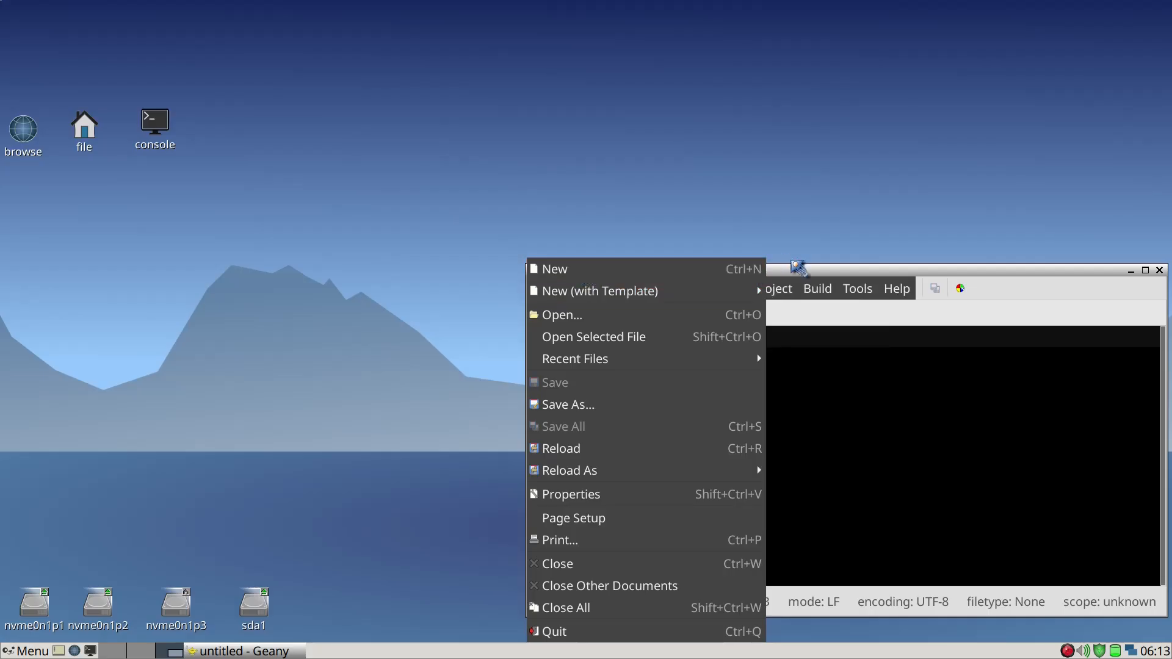
click(801, 275)
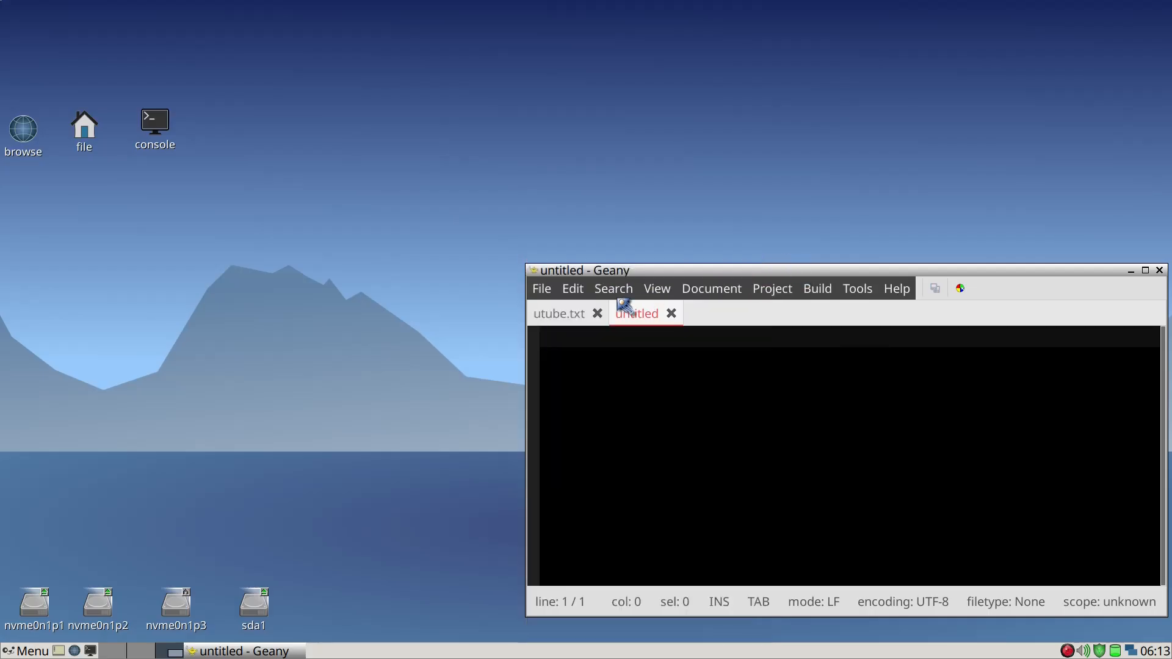
Set the editor font to Nilus Italic in Geany's interface preferences, using the search text nil to find it
click(569, 295)
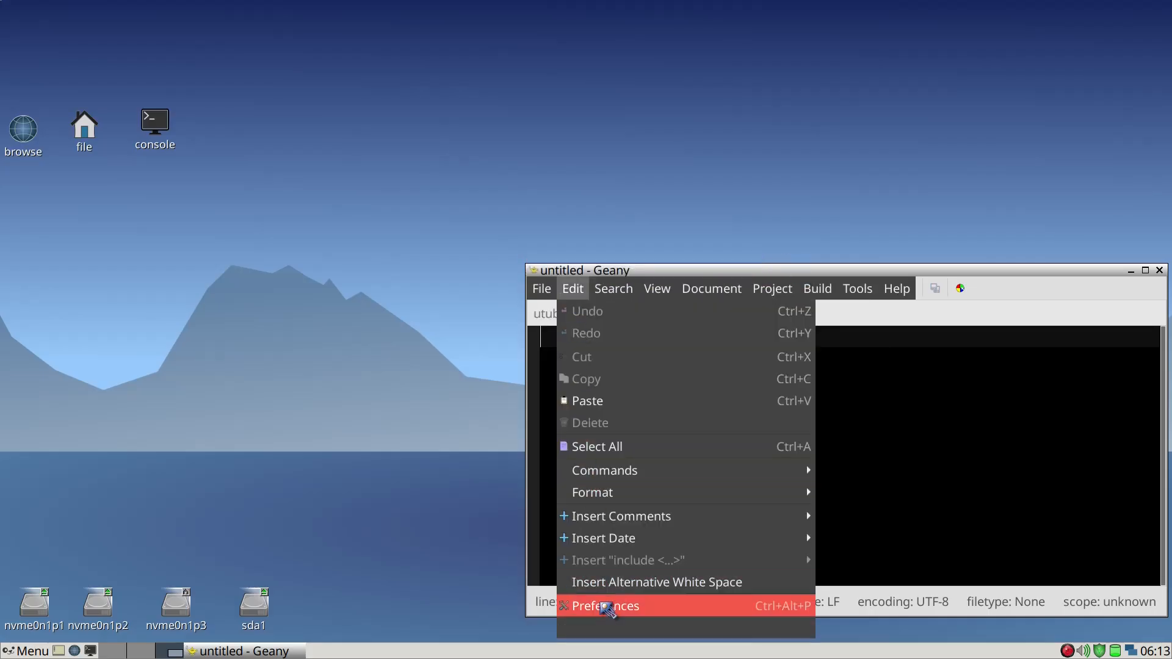
click(610, 608)
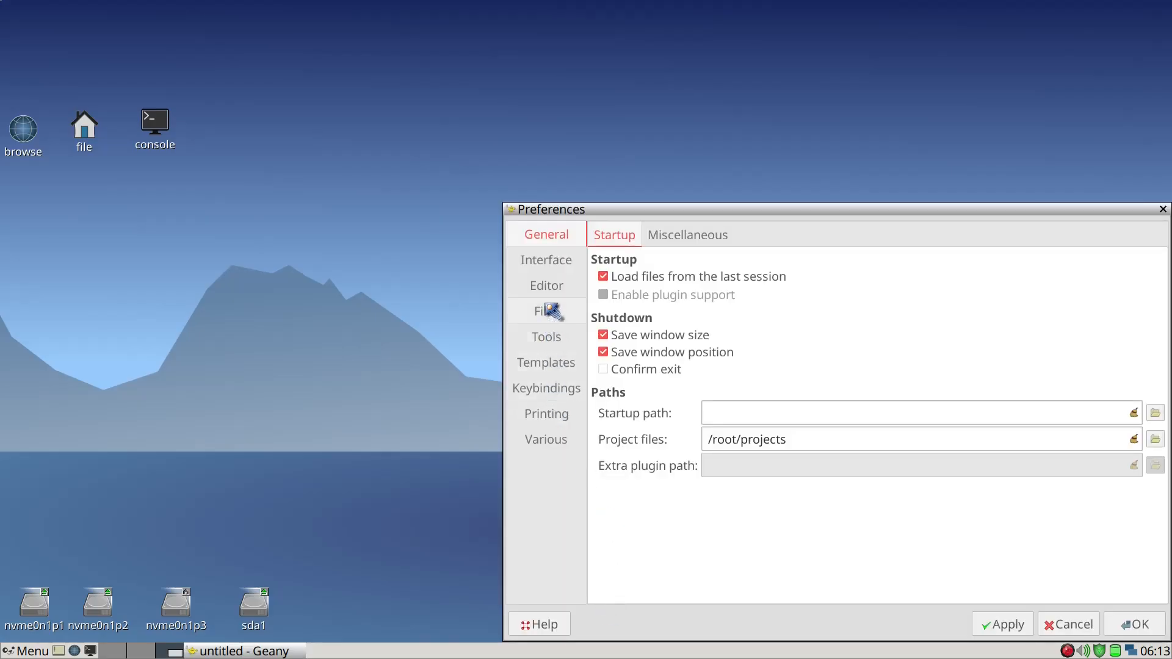
click(550, 262)
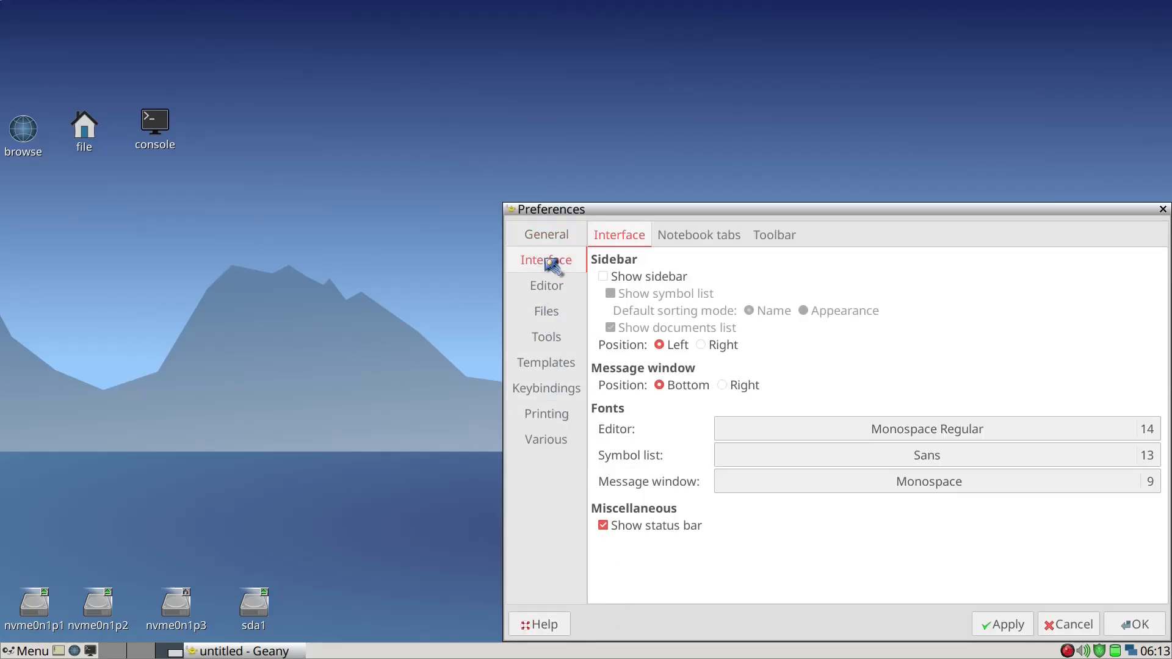
click(933, 435)
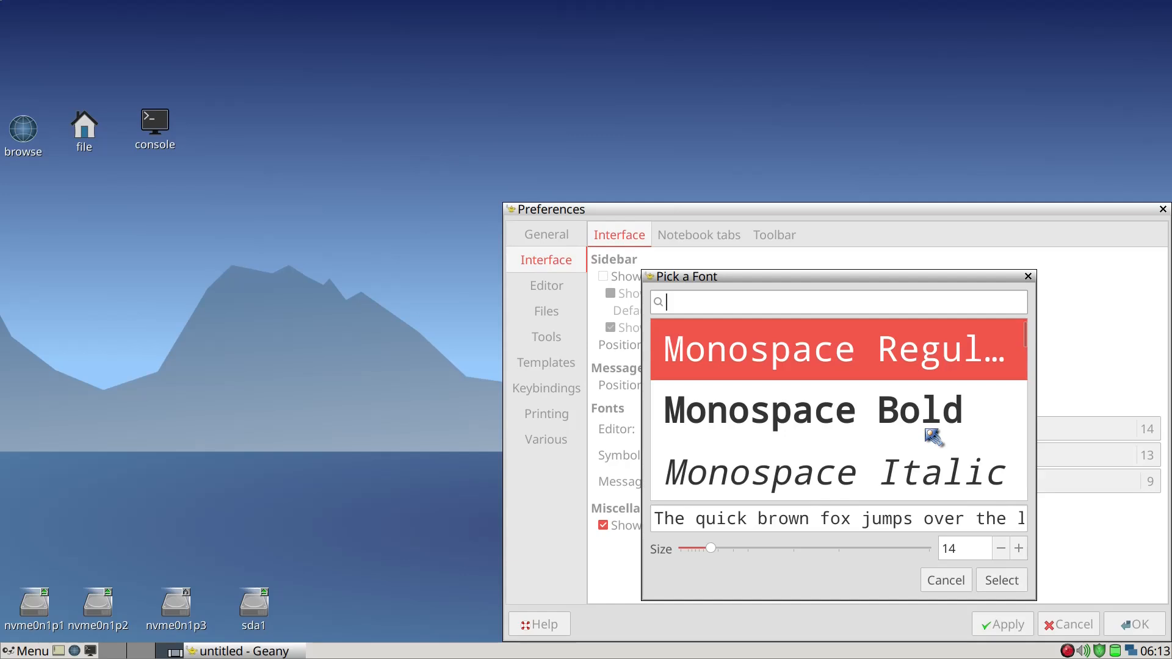
text(nil)
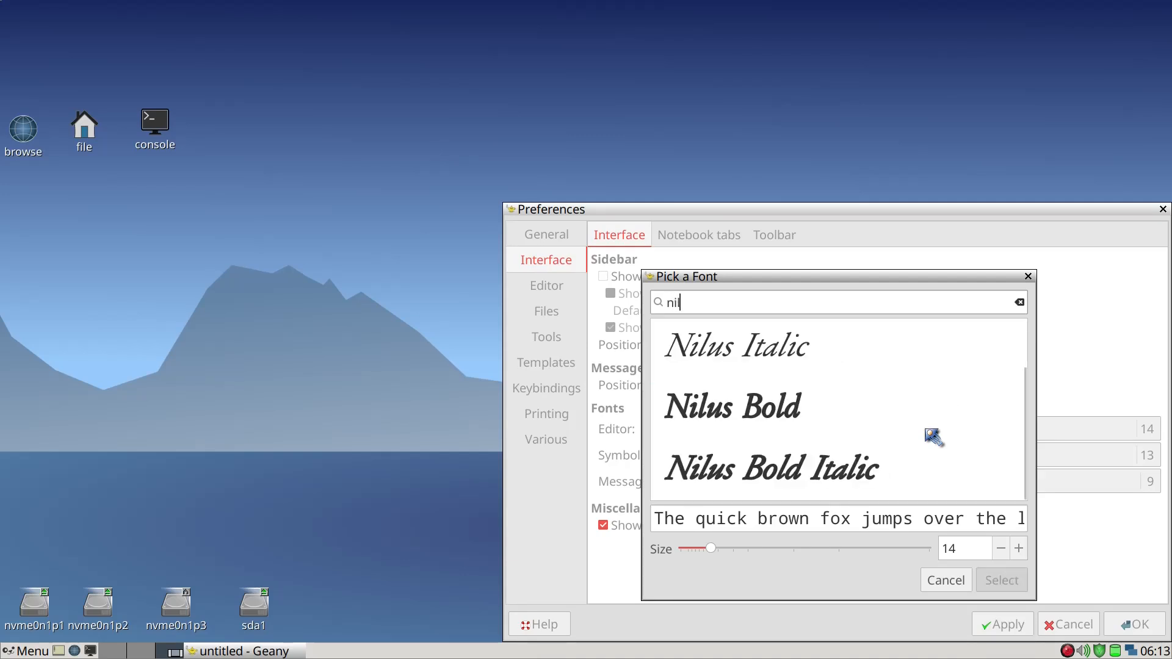
click(798, 357)
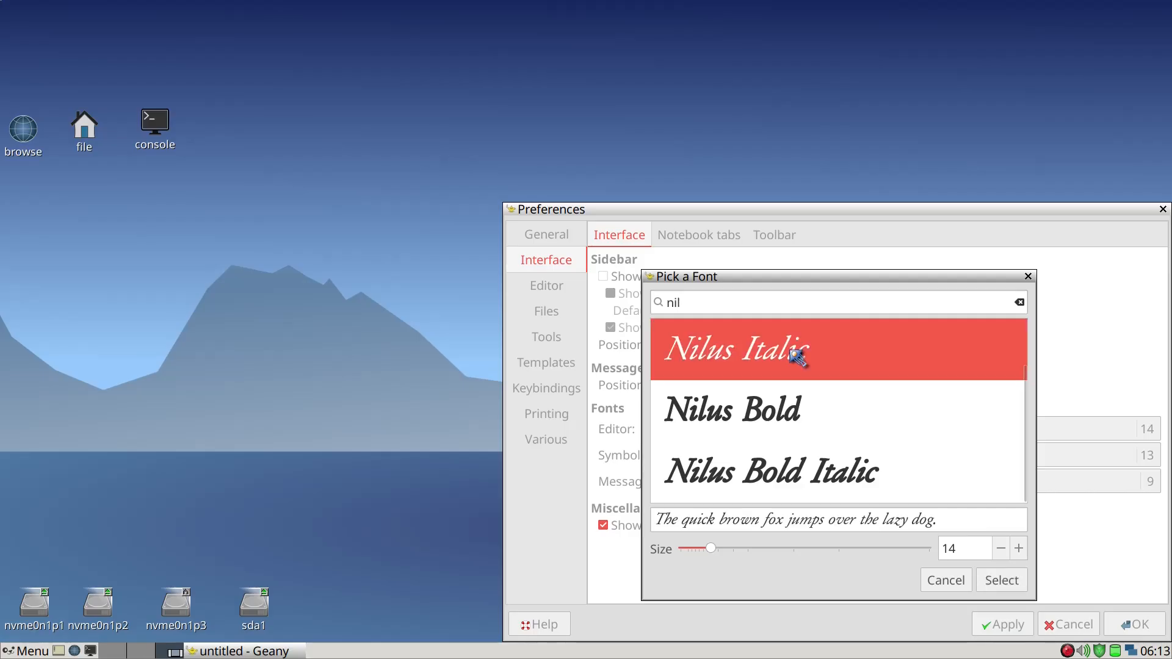
click(1001, 581)
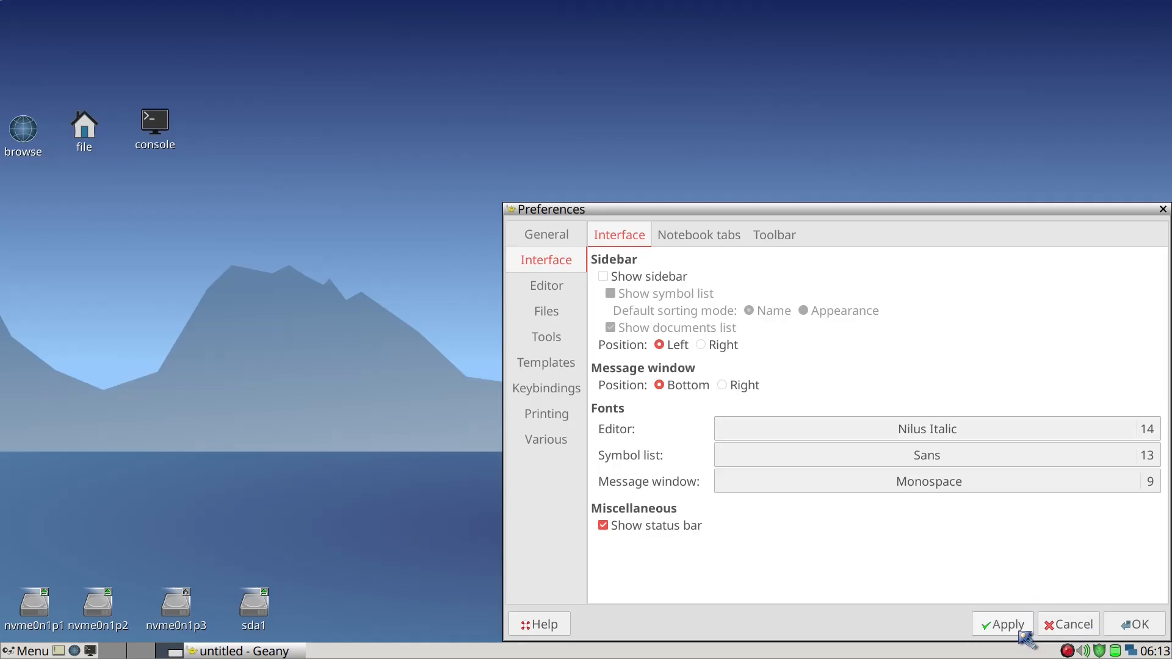
click(1136, 625)
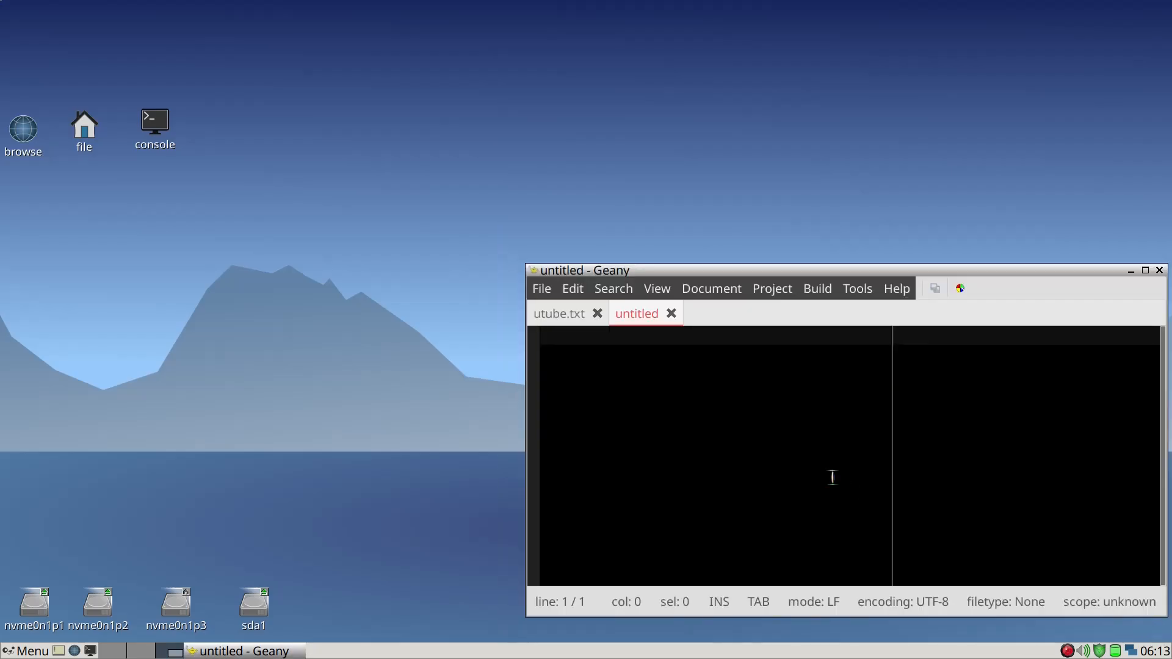
Write "Hello World!" in the untitled document and close Geany without saving it
text(Hello Worl)
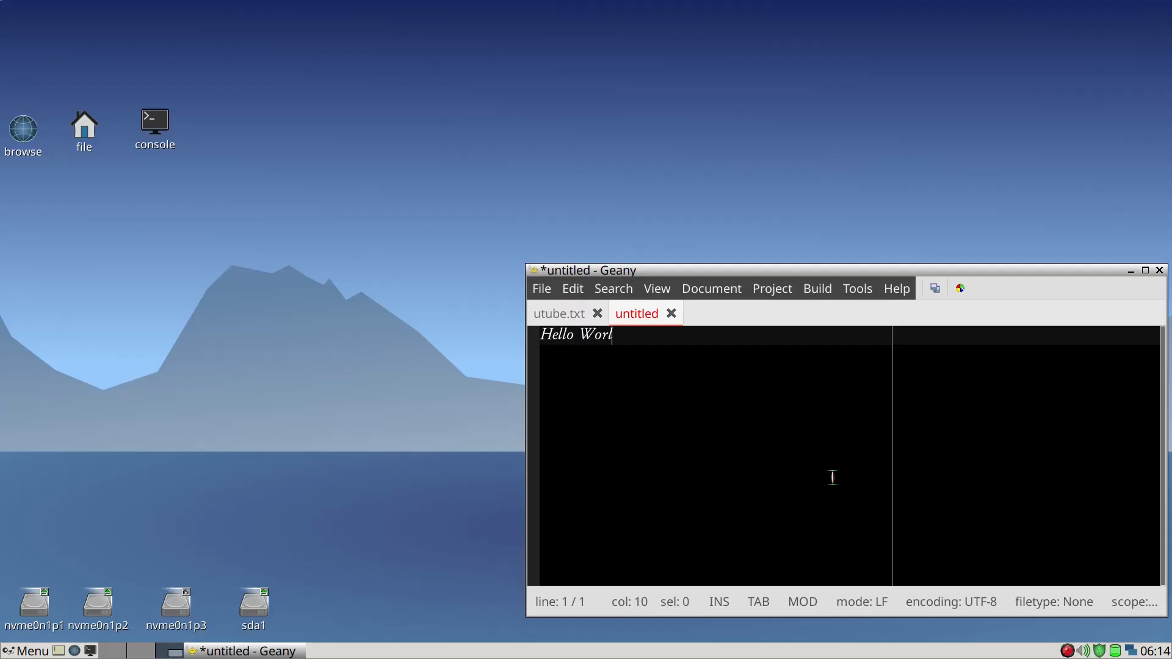
text(d!)
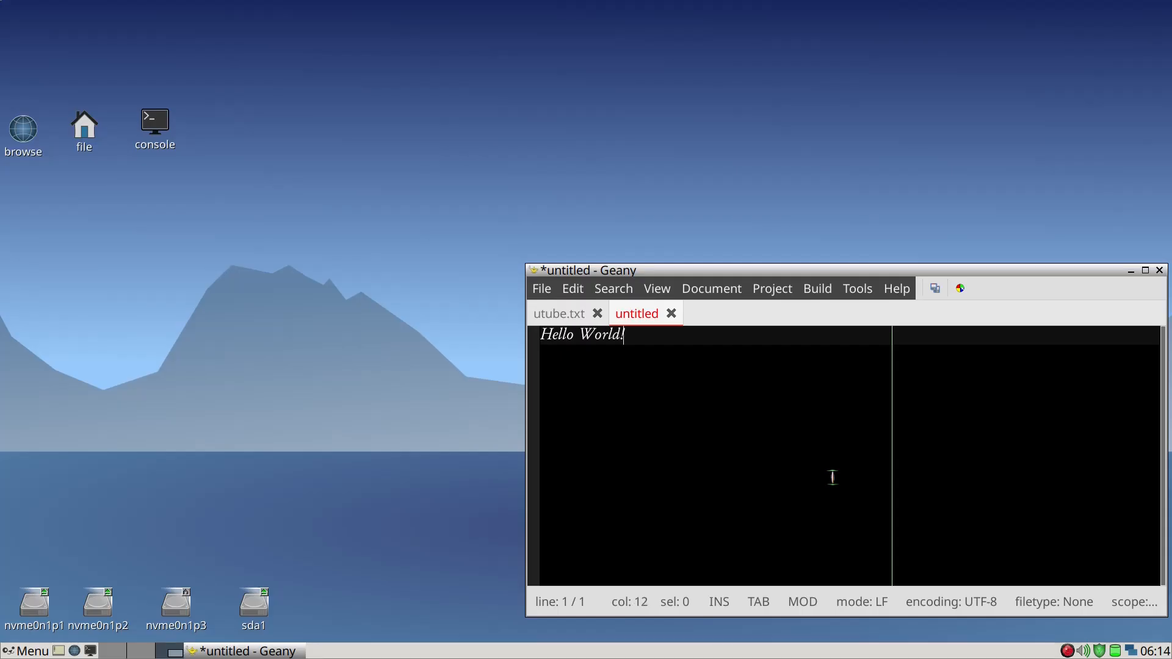
drag(738, 272, 695, 266)
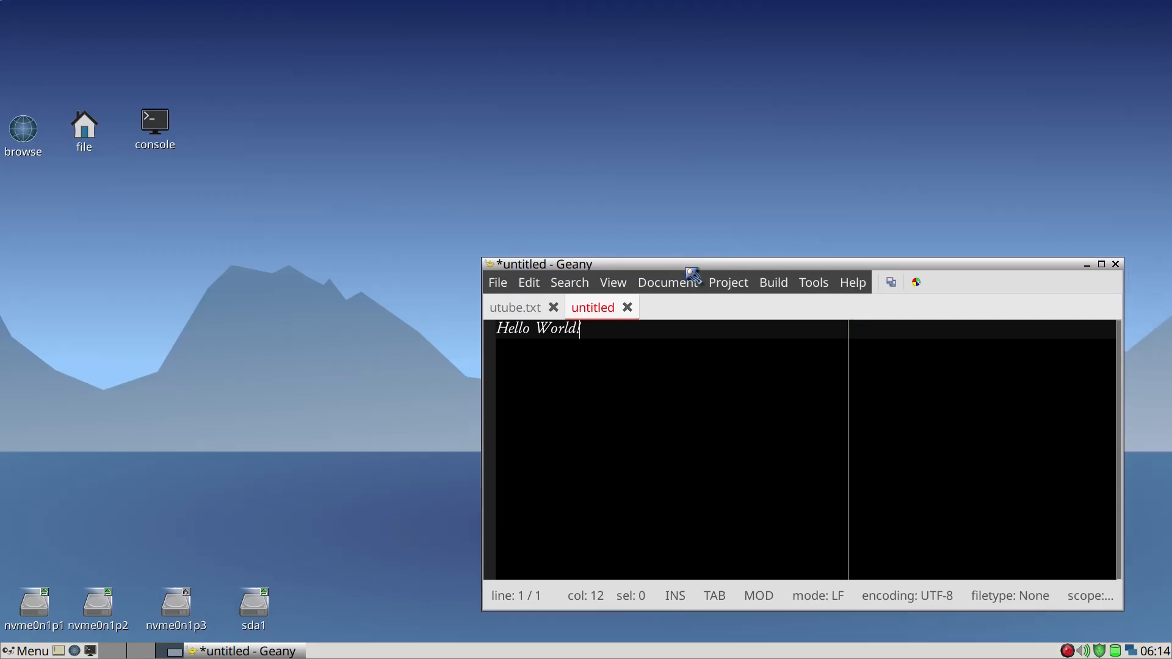
click(1116, 265)
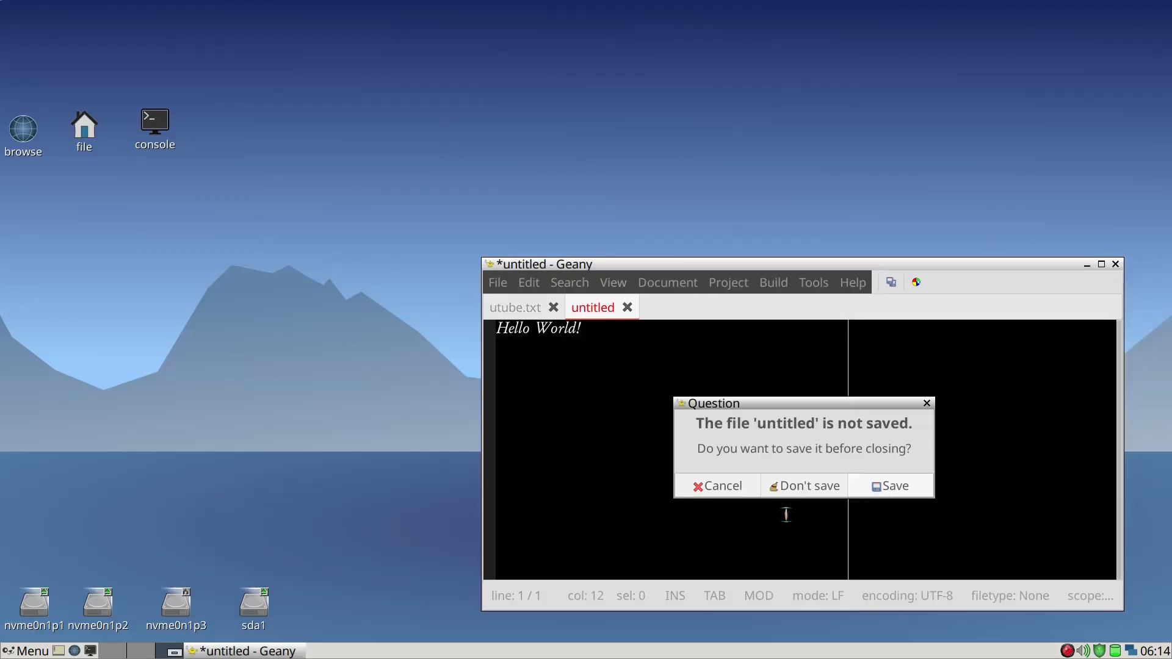
click(789, 492)
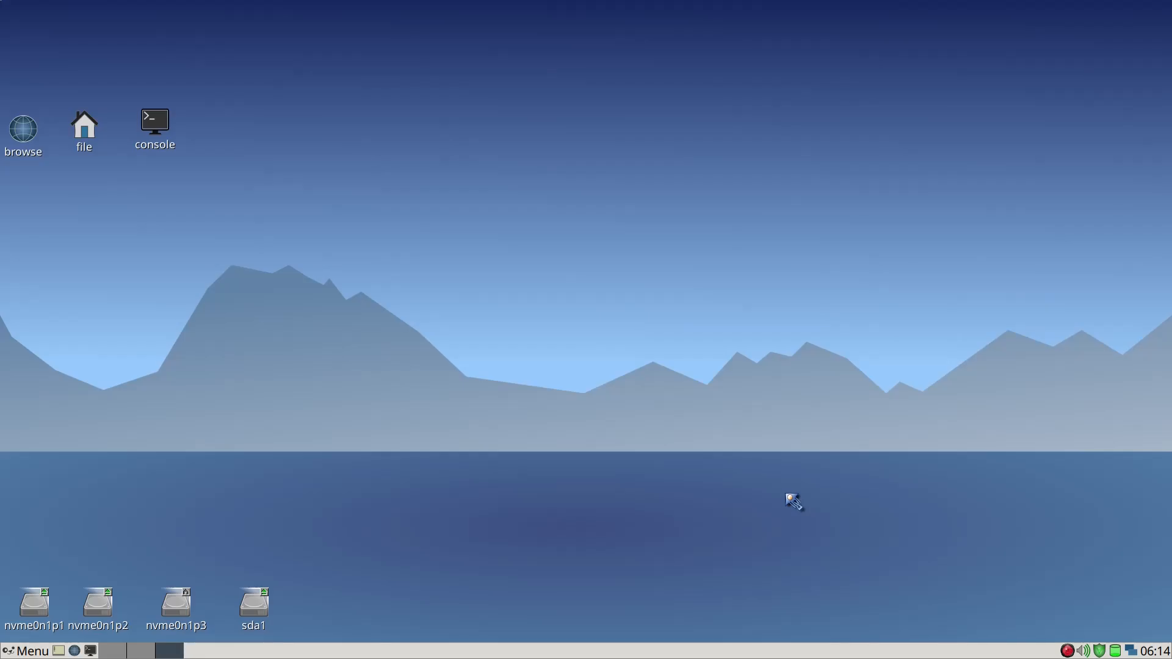
Switch to GIMP by launching it with the run-command dialog
key(alt+F2)
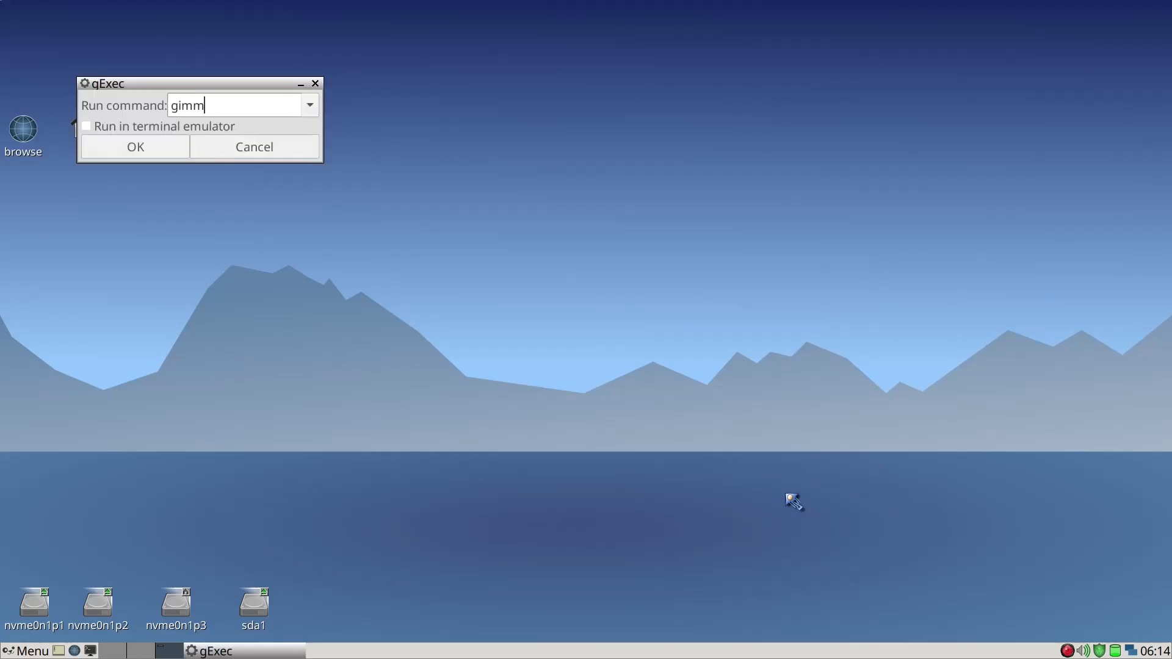
key(Return)
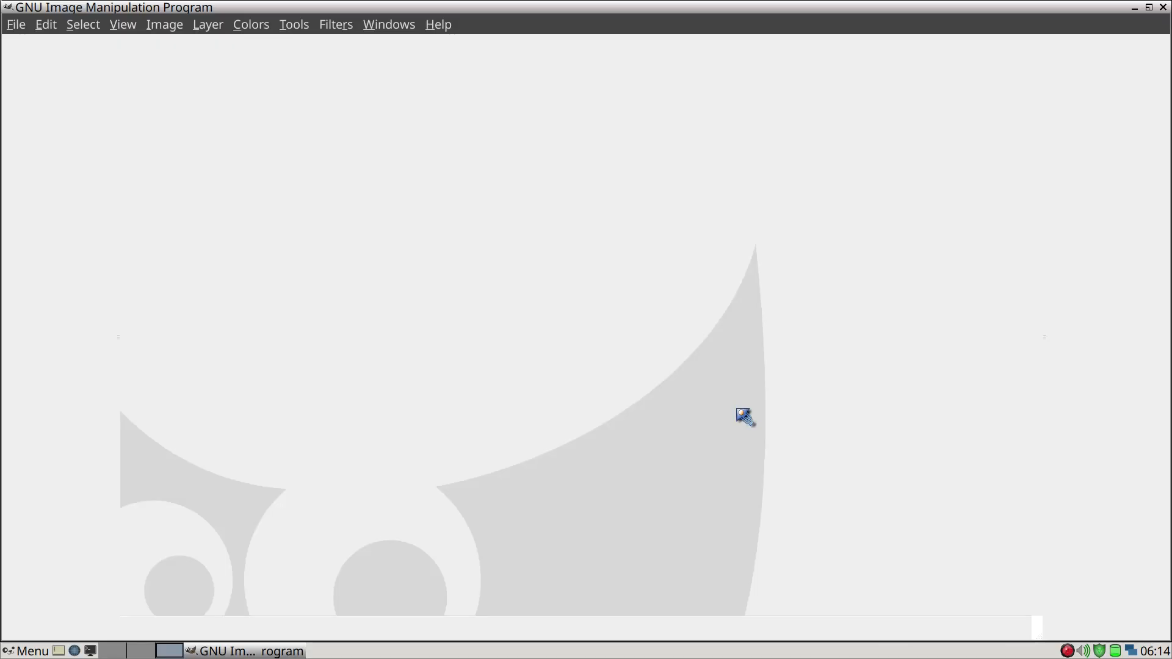
click(16, 25)
mouse_move(46, 25)
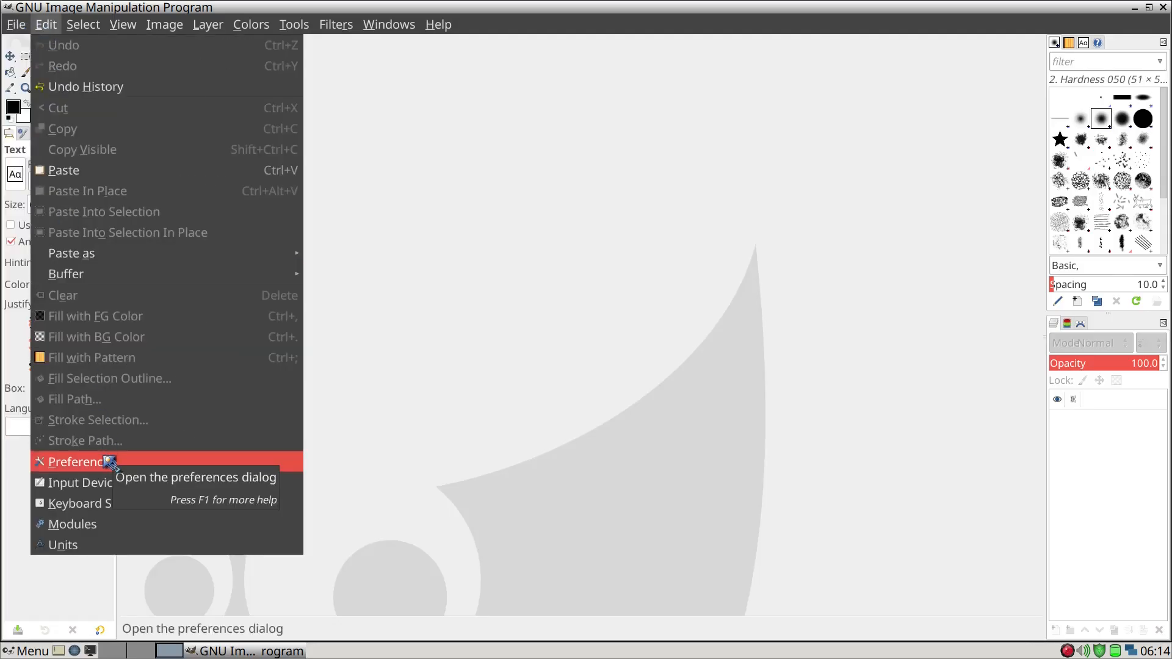
click(449, 310)
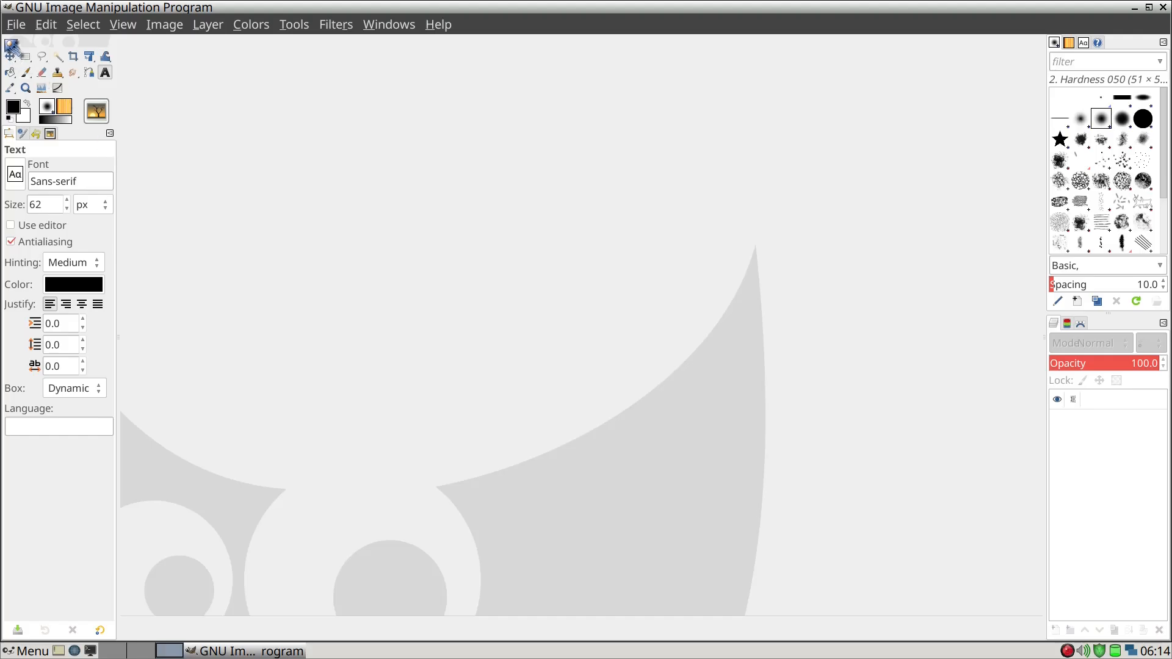
Create a new blank image of 1920 × 1080 px
click(14, 29)
click(33, 49)
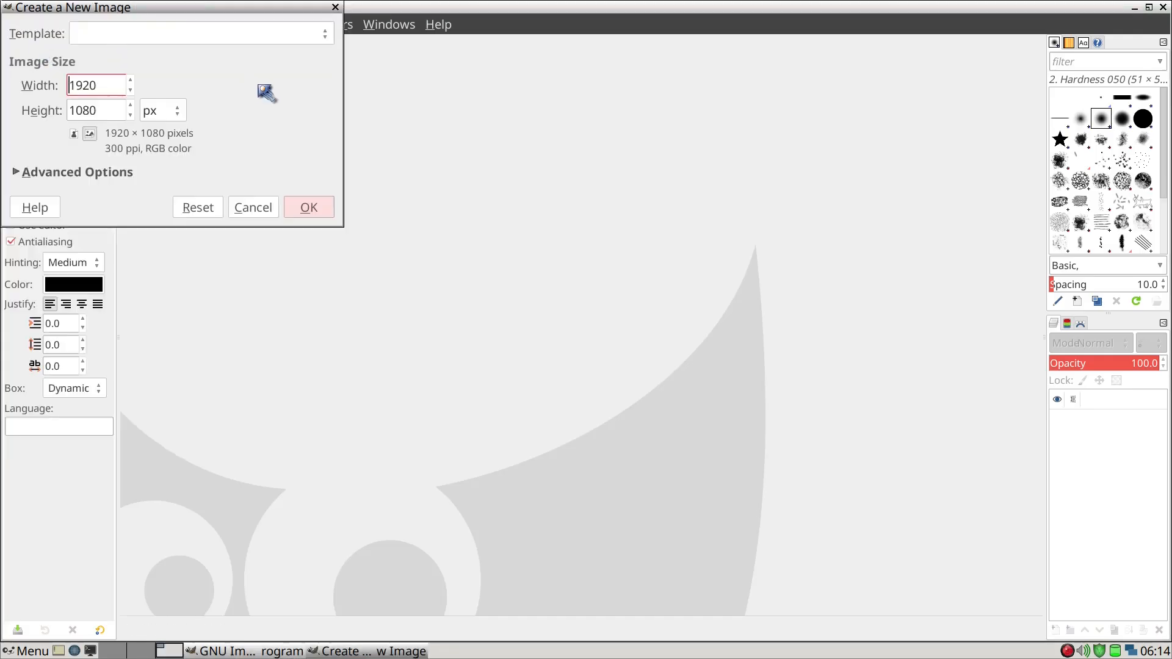
click(310, 207)
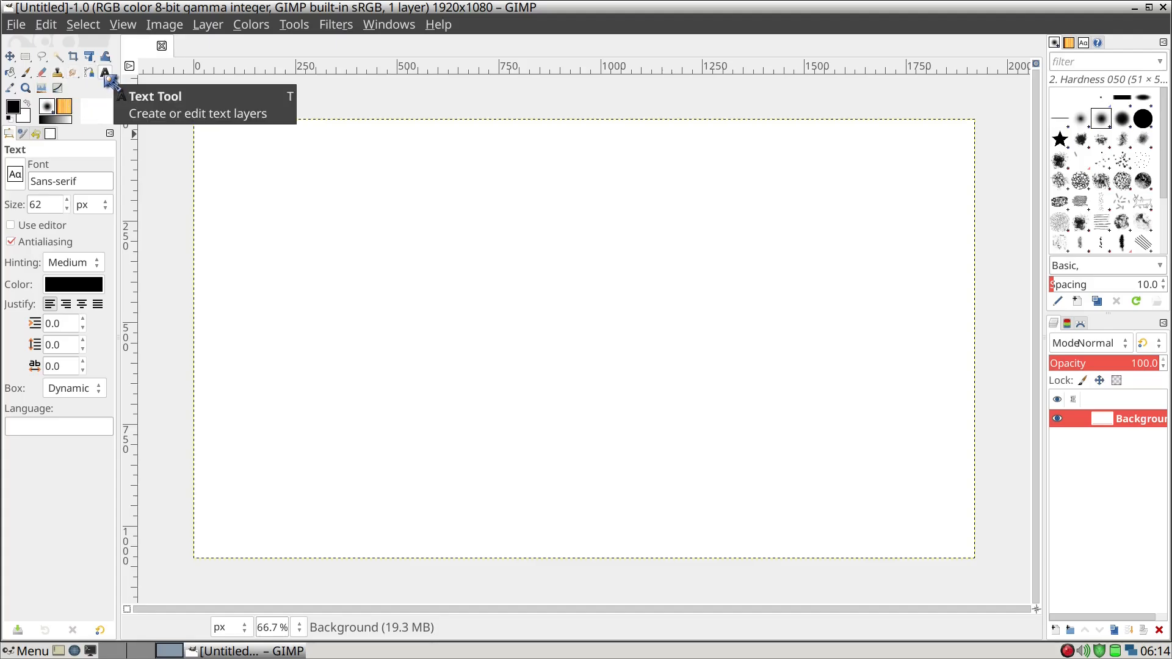
Start a text near the middle of the blank canvas and set its font to Nilus Semi-Condensed
click(506, 293)
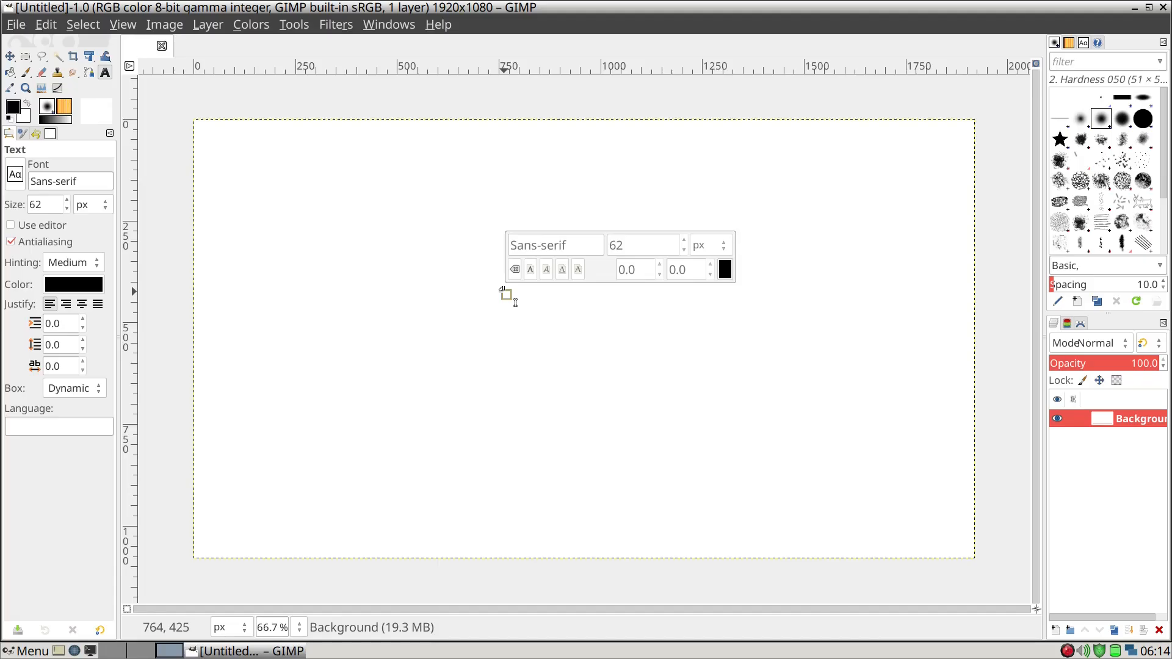
click(16, 179)
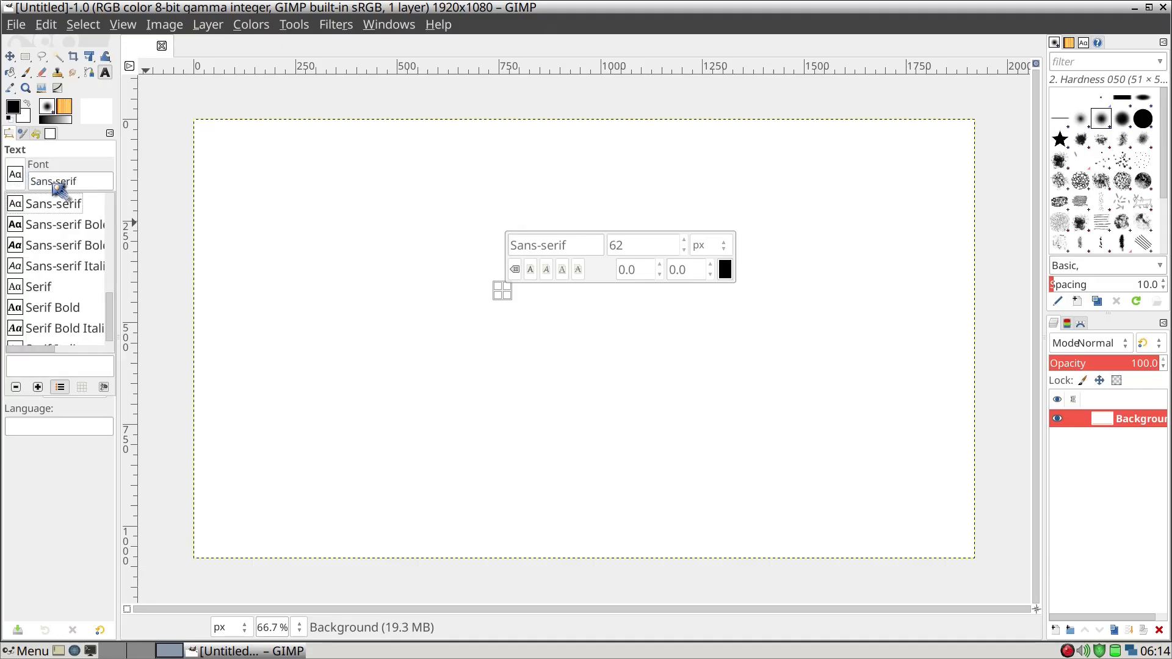
drag(111, 306, 115, 246)
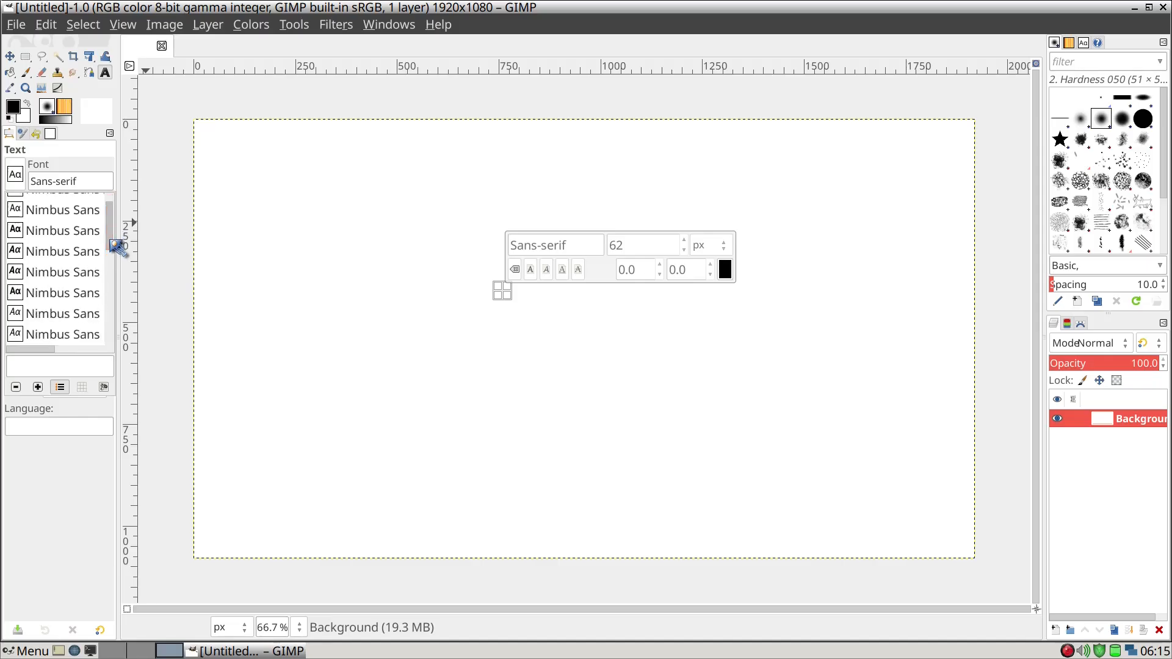
double_click(88, 236)
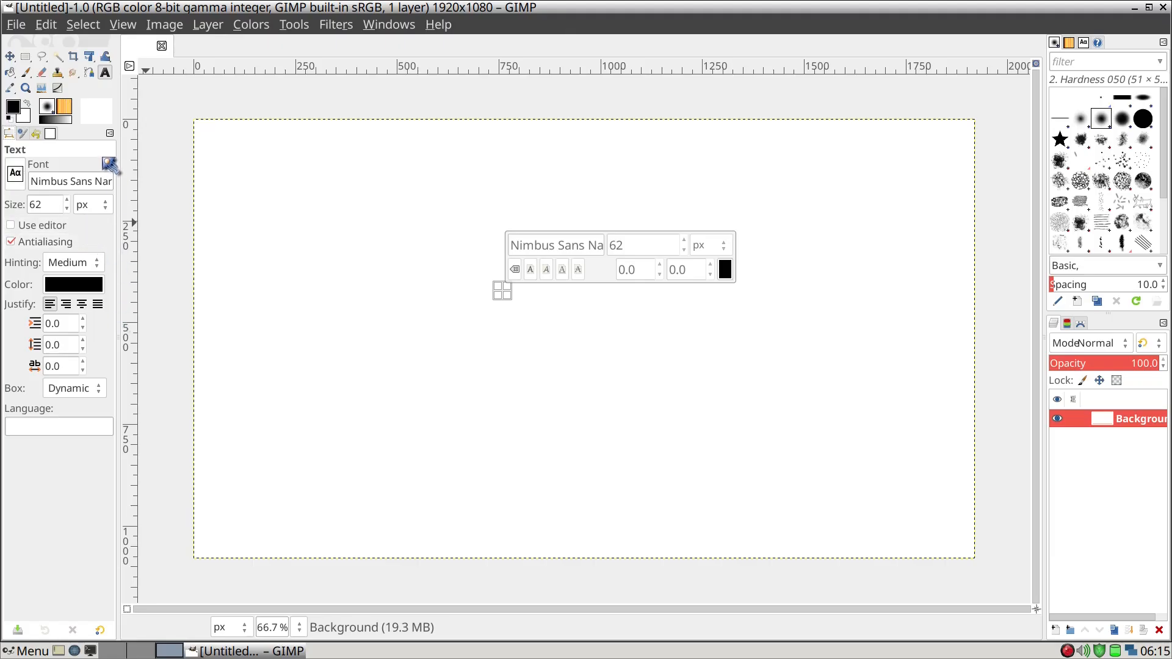
click(18, 183)
scroll(54, 220, down, 1)
scroll(56, 225, down, 5)
scroll(56, 225, up, 3)
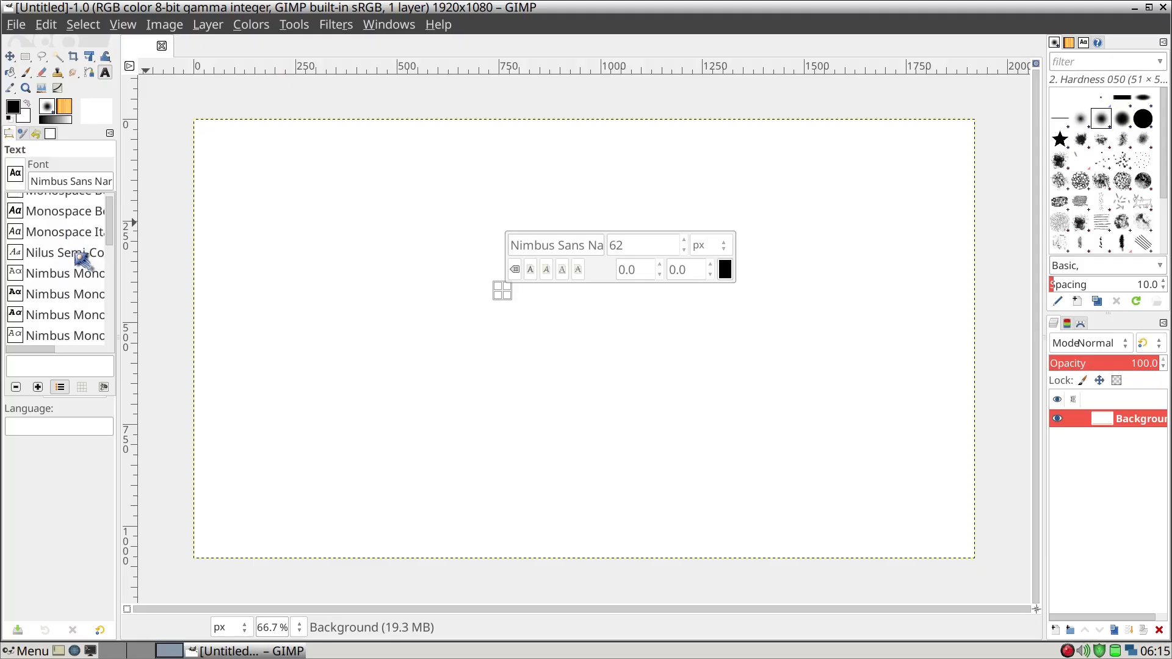
click(78, 256)
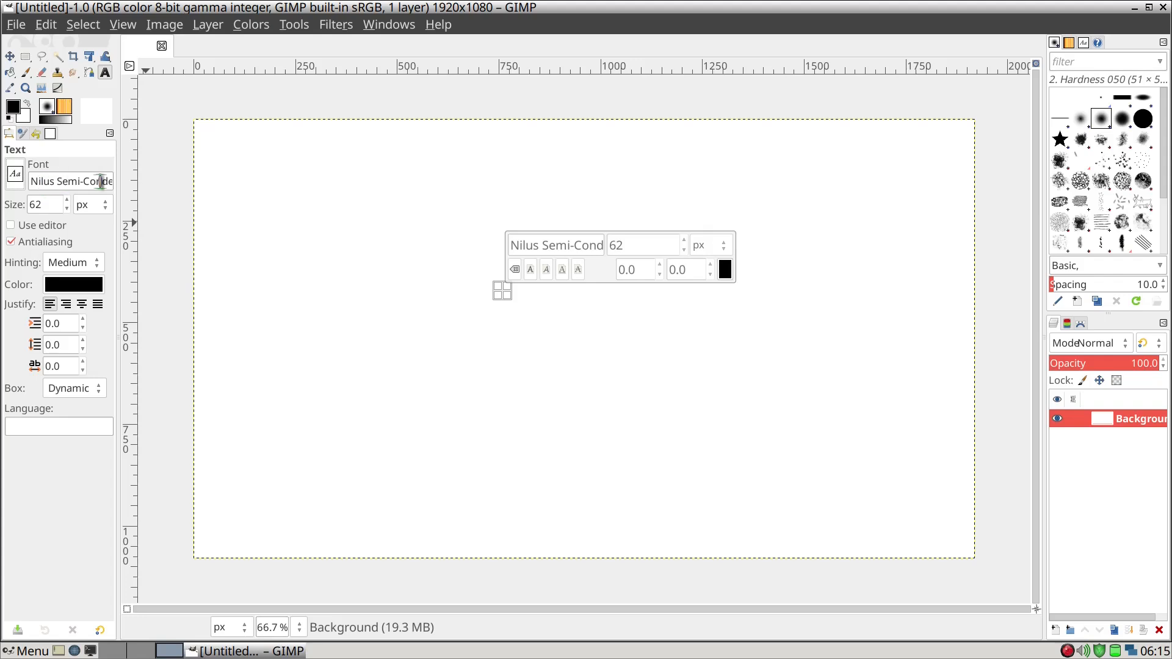
Set the text size to 200 px in the on-canvas text settings and write "Hello!" on the image
drag(648, 245, 613, 242)
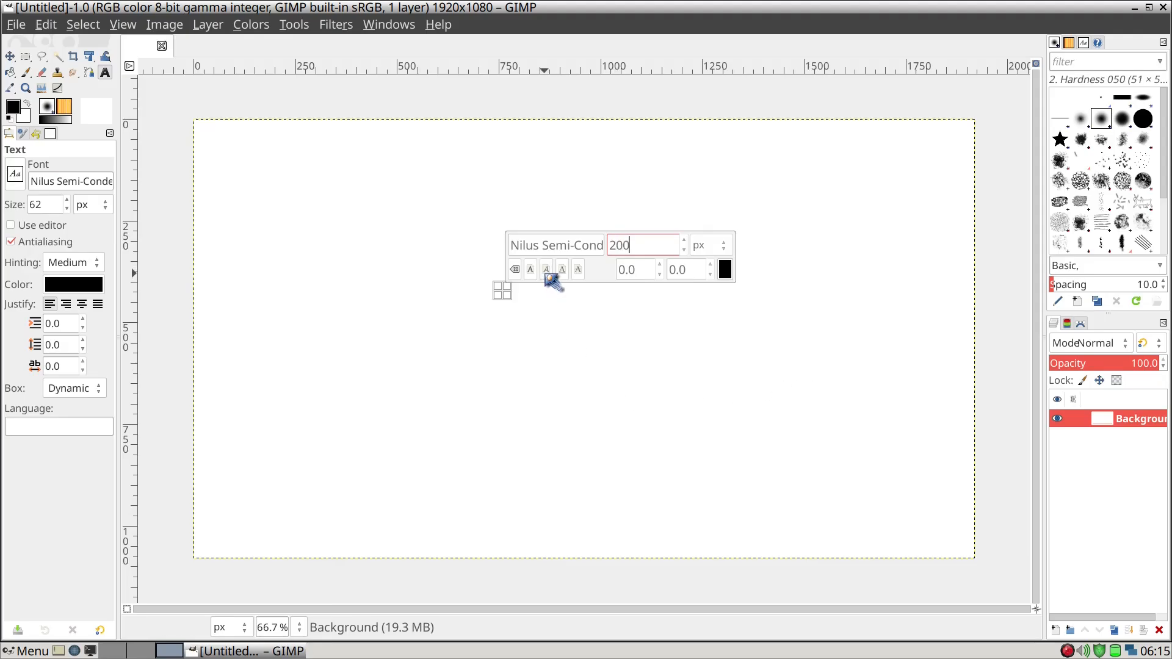
click(505, 290)
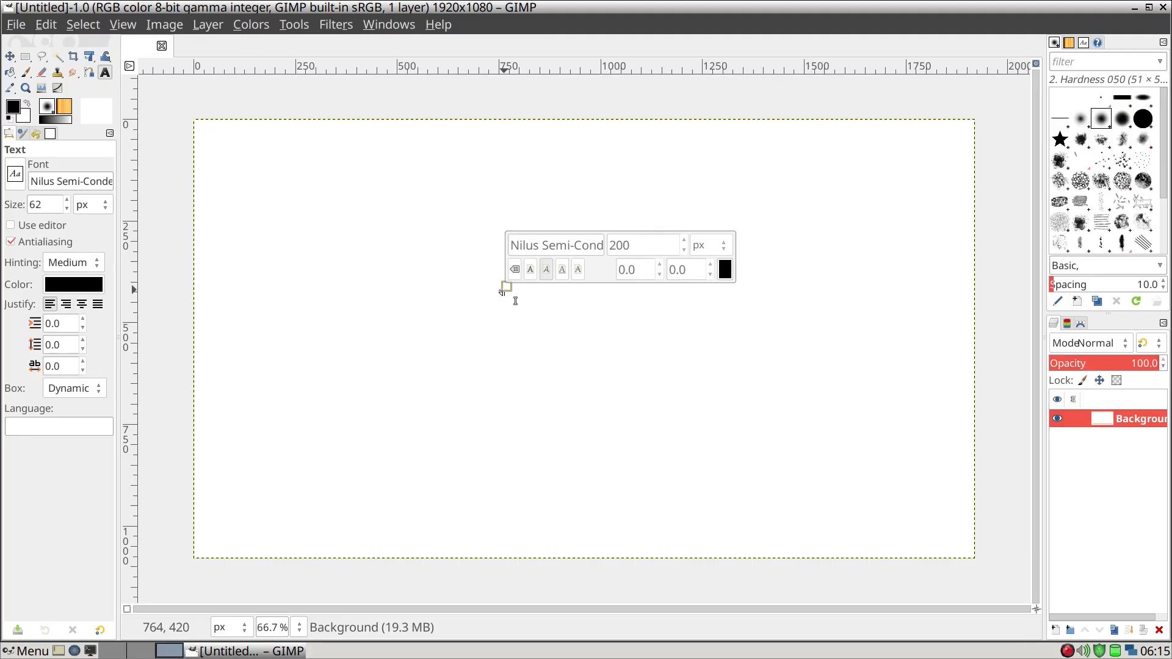
text(Hello)
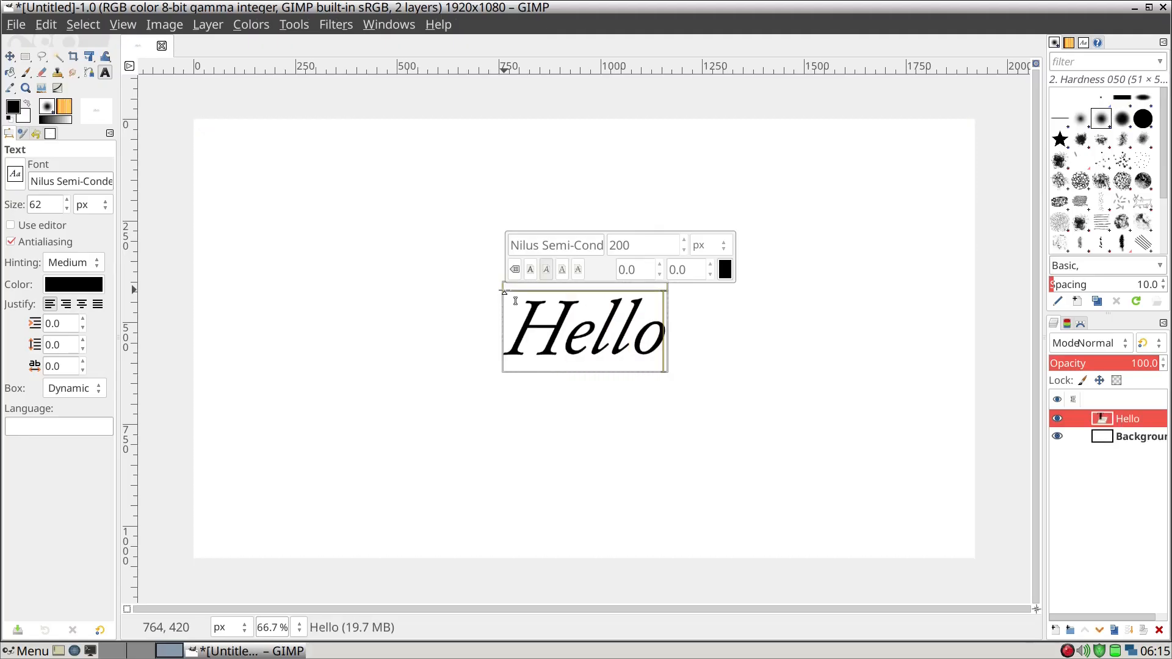
text(!)
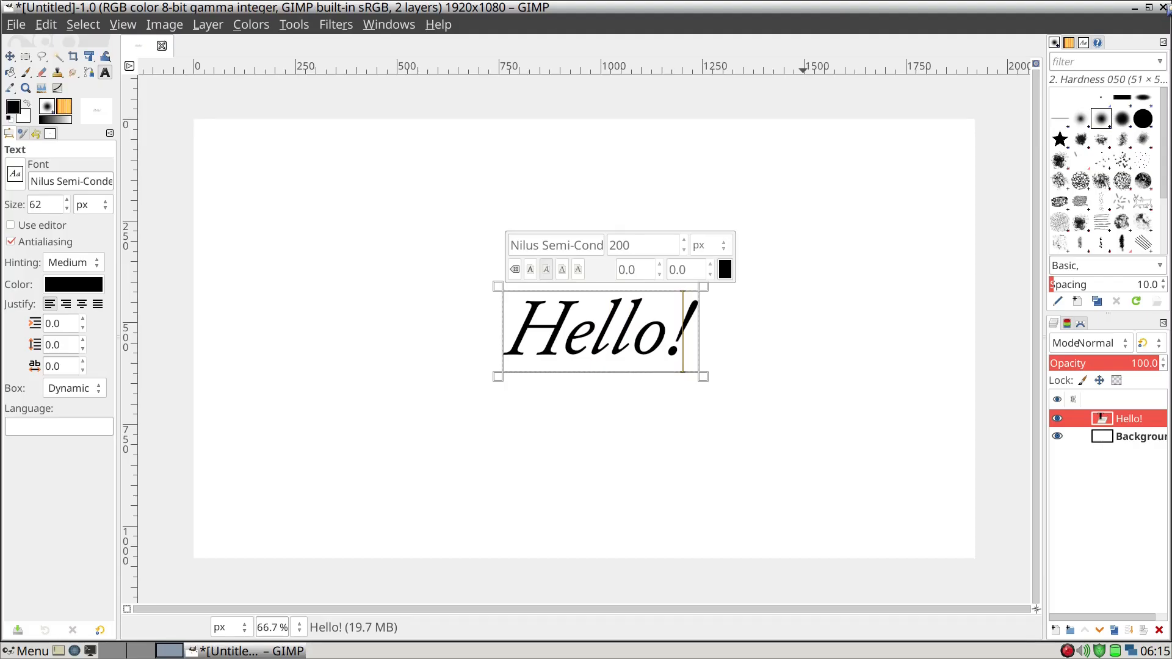
Quit GIMP and discard the unsaved changes to the untitled image
click(1165, 9)
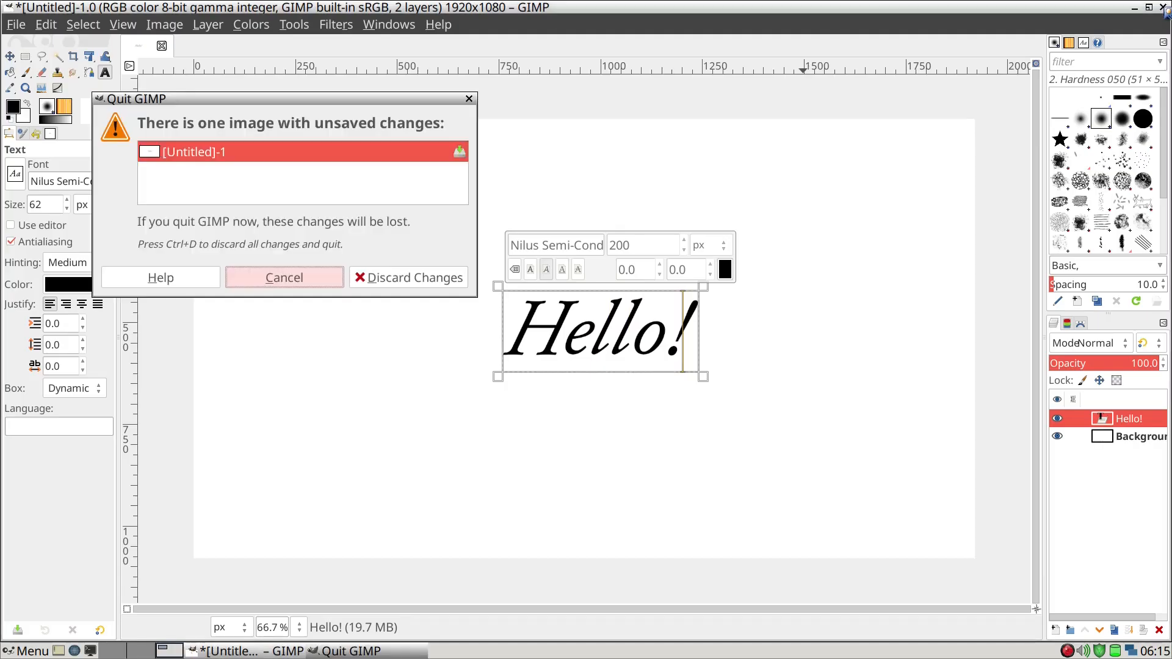
click(409, 276)
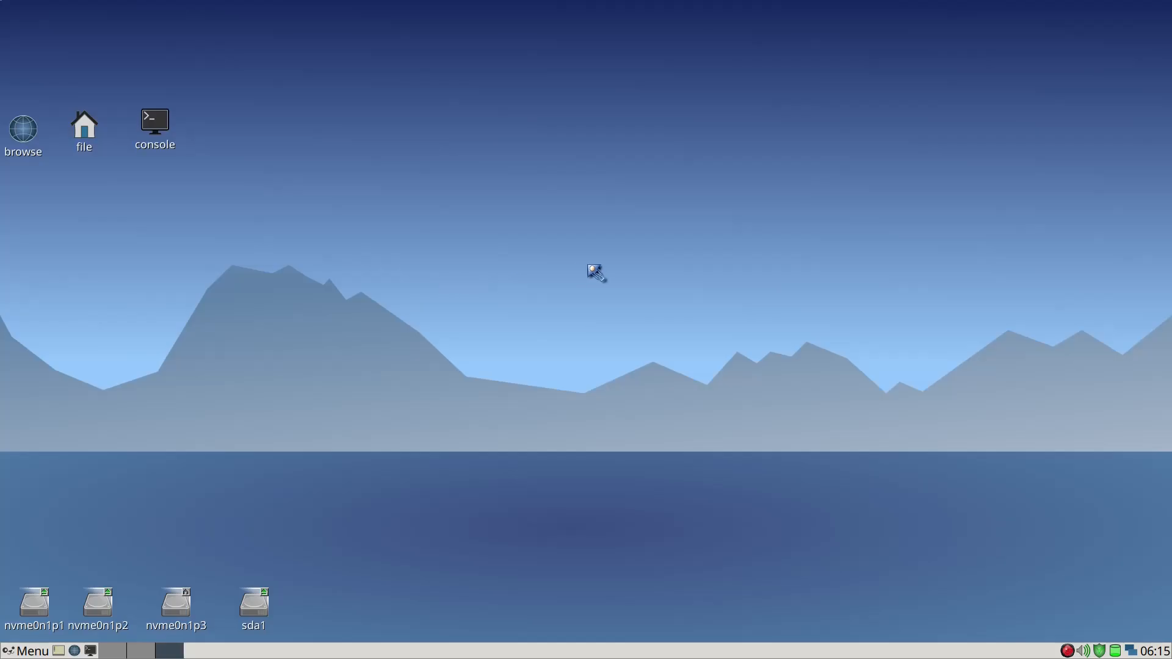